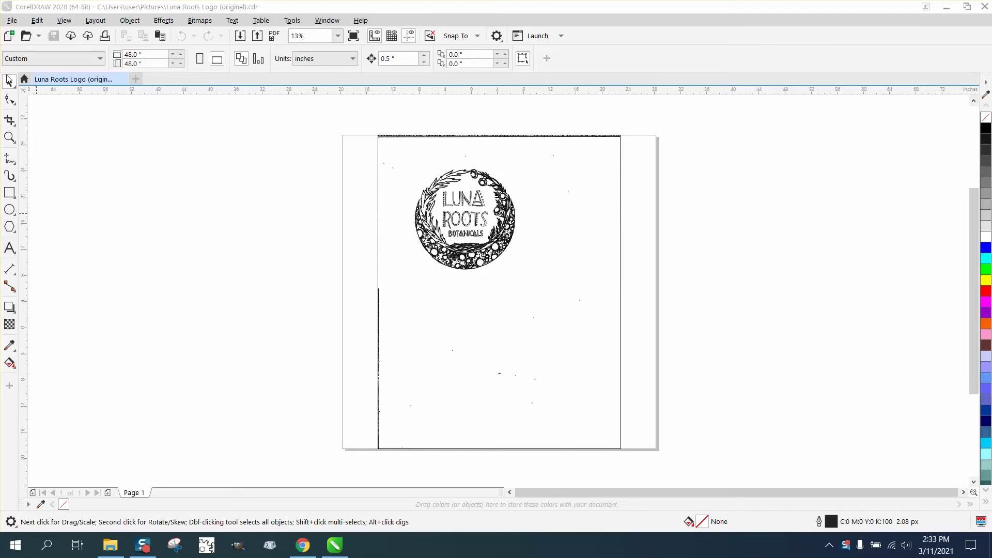
Step: Marquee-select all 3900 traced objects, including the logo and specks, then zoom out
left_click(162, 121)
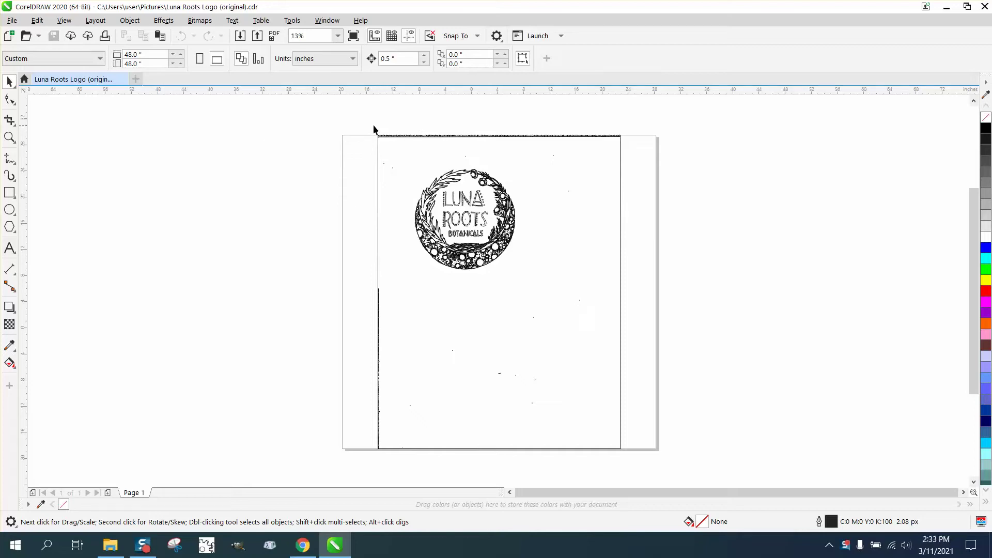
left_click_drag(365, 118, 640, 478)
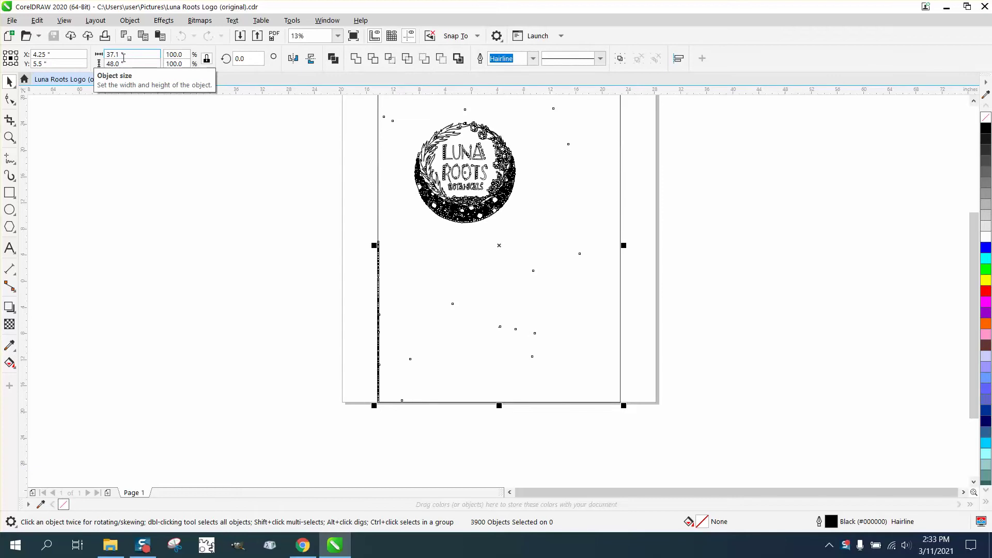
scroll(274, 190, "down", 2)
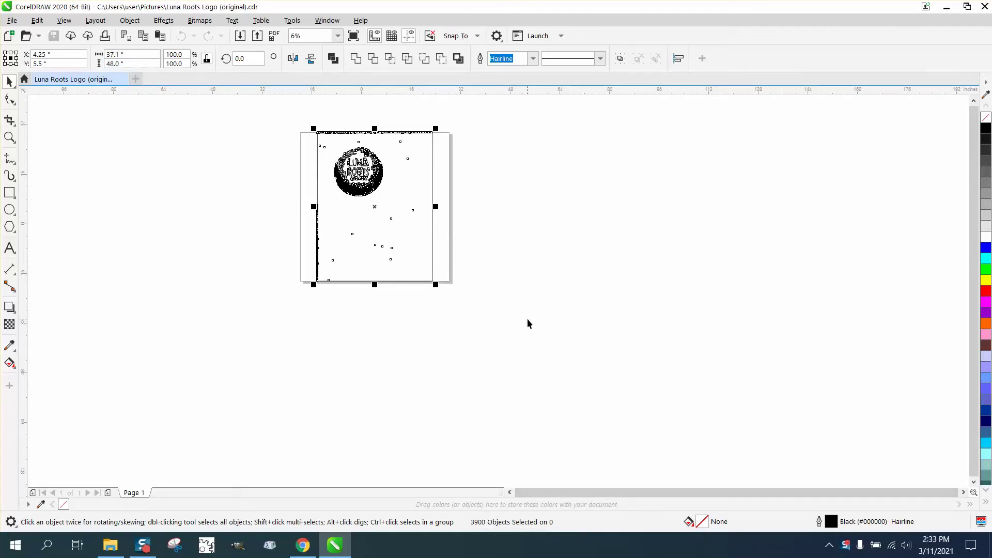
Step: Zoom in on the logo and delete the two stray dots near the page's top-left
left_click(9, 137)
left_click_drag(339, 174, 501, 219)
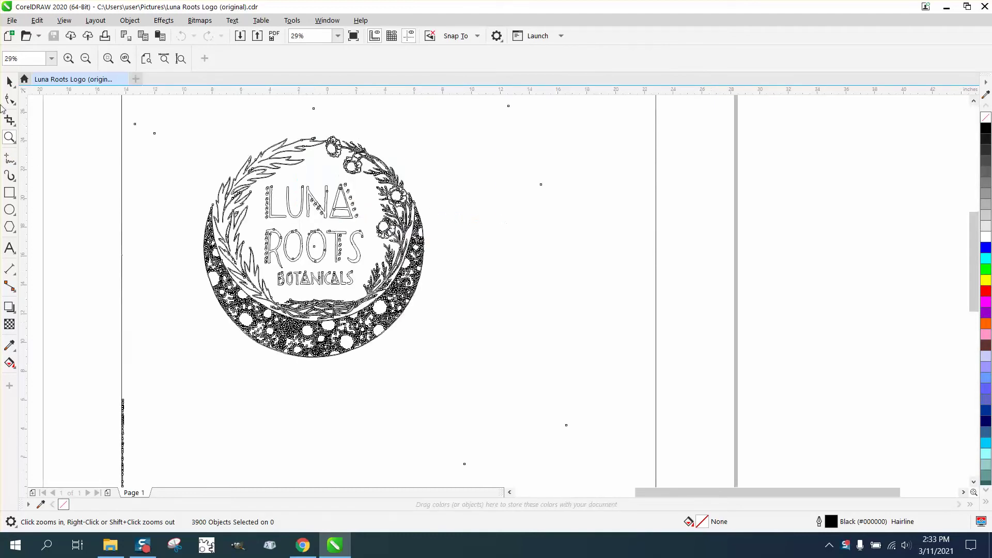
left_click(9, 81)
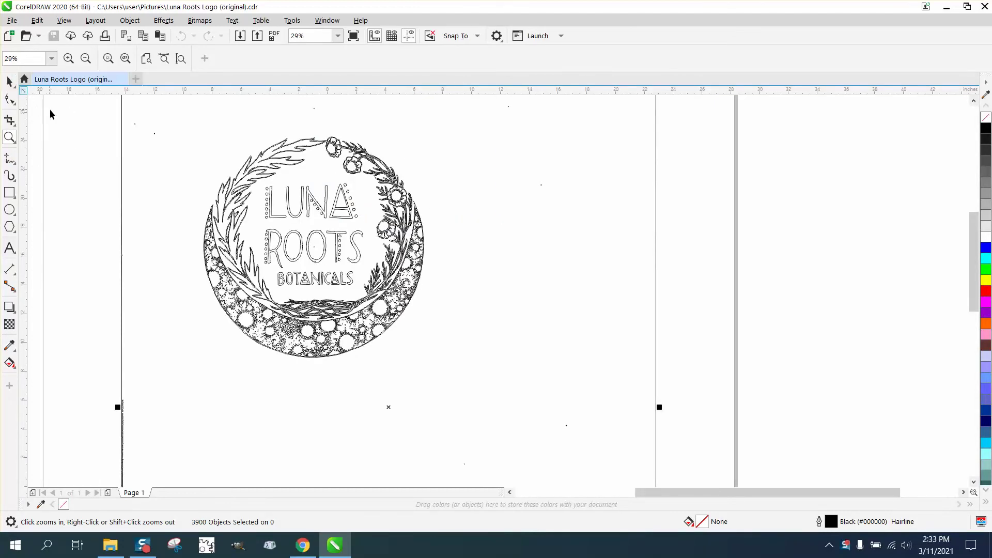
left_click_drag(52, 108, 167, 154)
key("Delete")
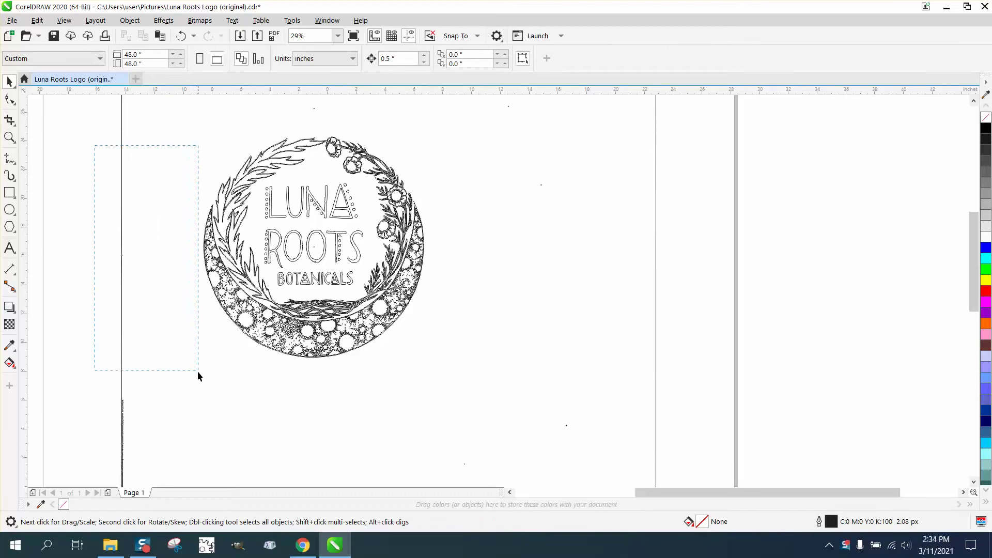
Step: Move the whole Luna Roots logo off the page to the right
left_click_drag(198, 370, 198, 373)
left_click_drag(124, 173, 443, 367)
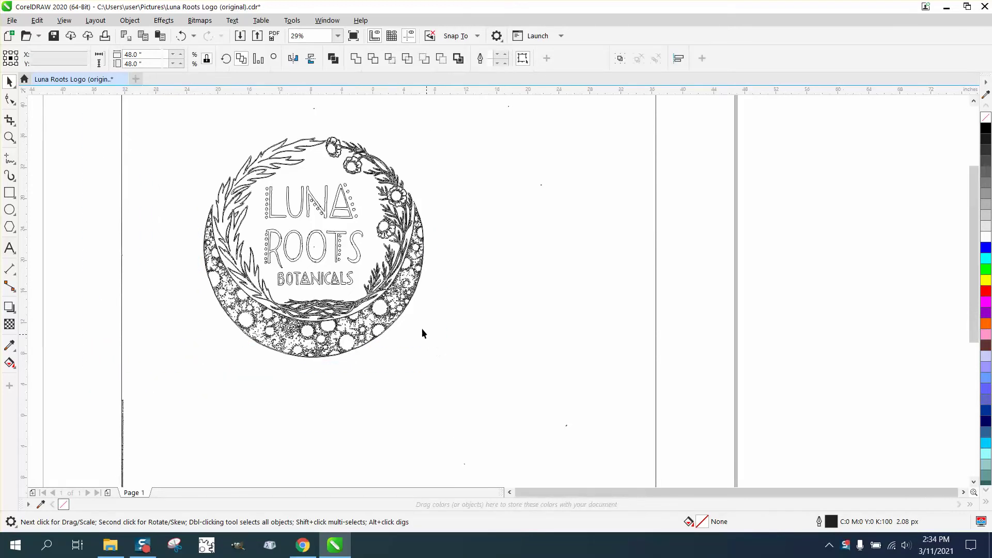
scroll(421, 333, "down", 3)
left_click_drag(363, 279, 863, 282)
Step: Delete the 682 leftover specks and debris from the page
scroll(386, 189, "down", 2)
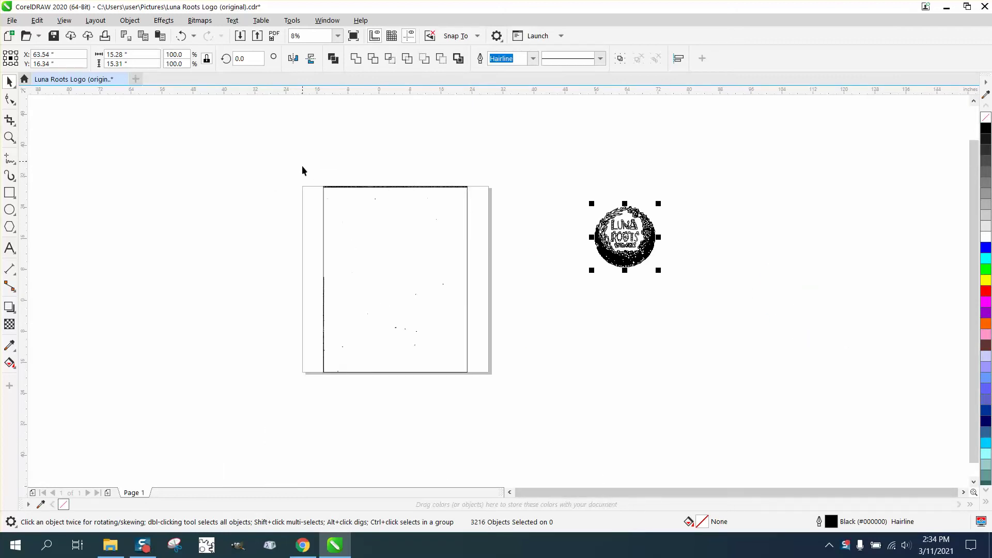
left_click_drag(302, 165, 549, 428)
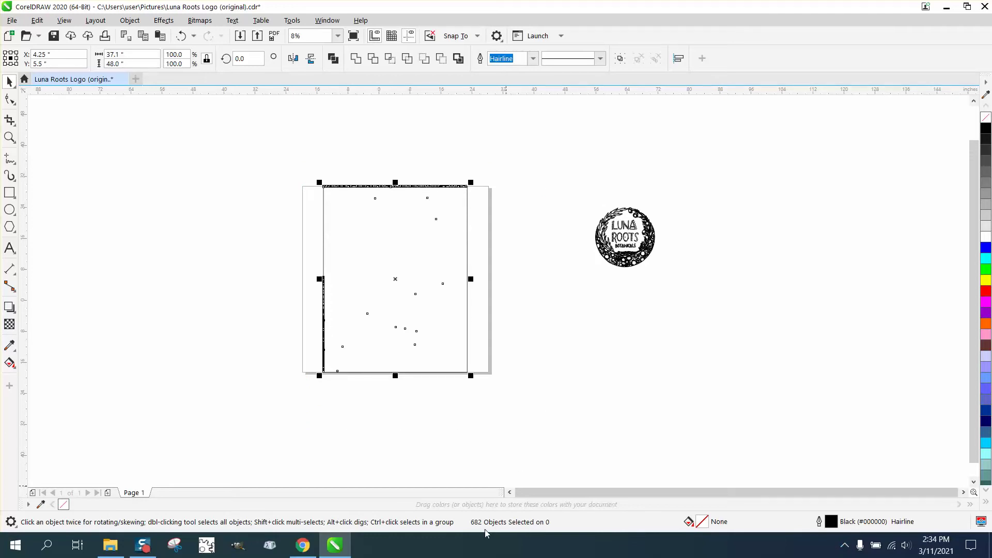
key("Delete")
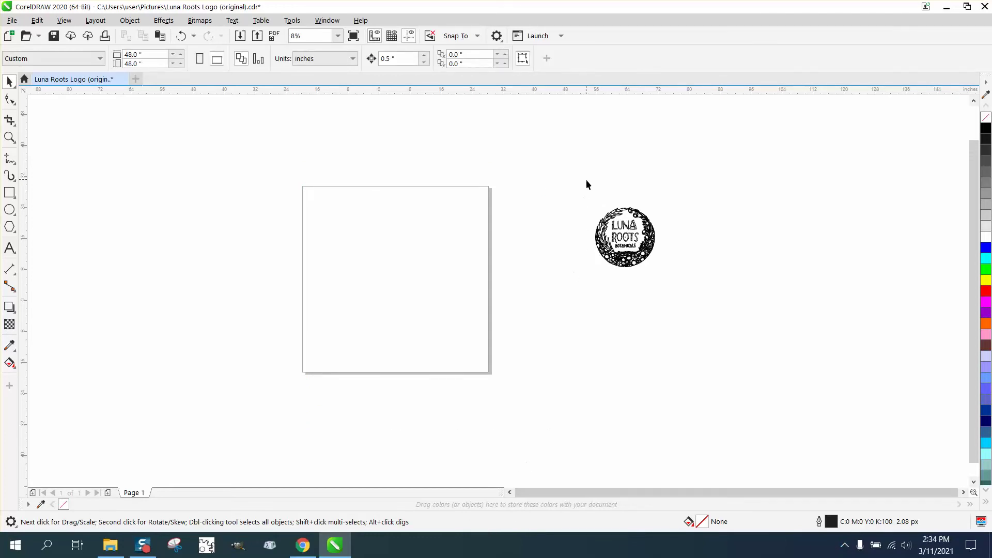
Step: Drag the Luna Roots logo back onto the page and fit it in view with Shift+F2
left_click_drag(683, 299, 685, 299)
left_click_drag(620, 242, 400, 249)
left_click(10, 137)
left_click_drag(357, 213, 477, 281)
left_click(10, 82)
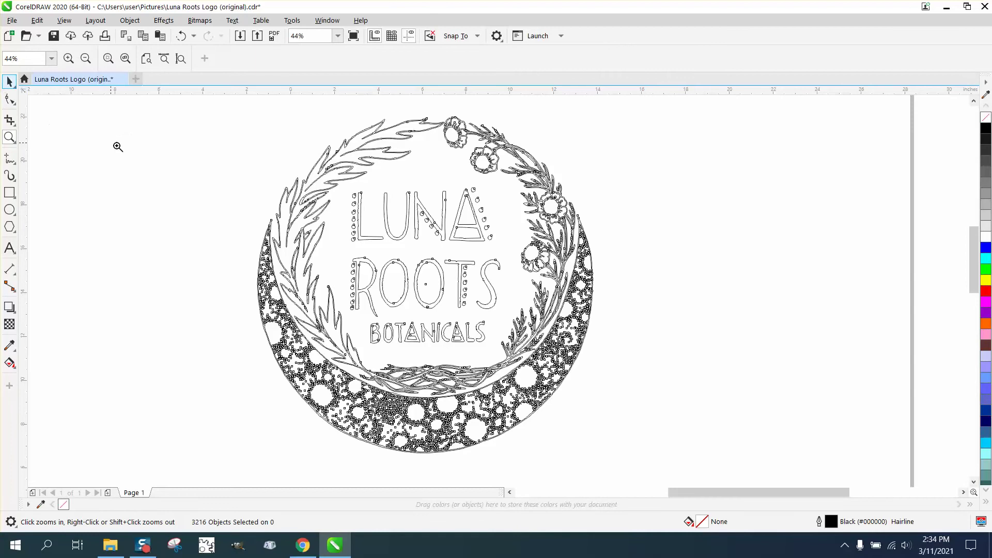
left_click(43, 82)
scroll(155, 165, "down", 2)
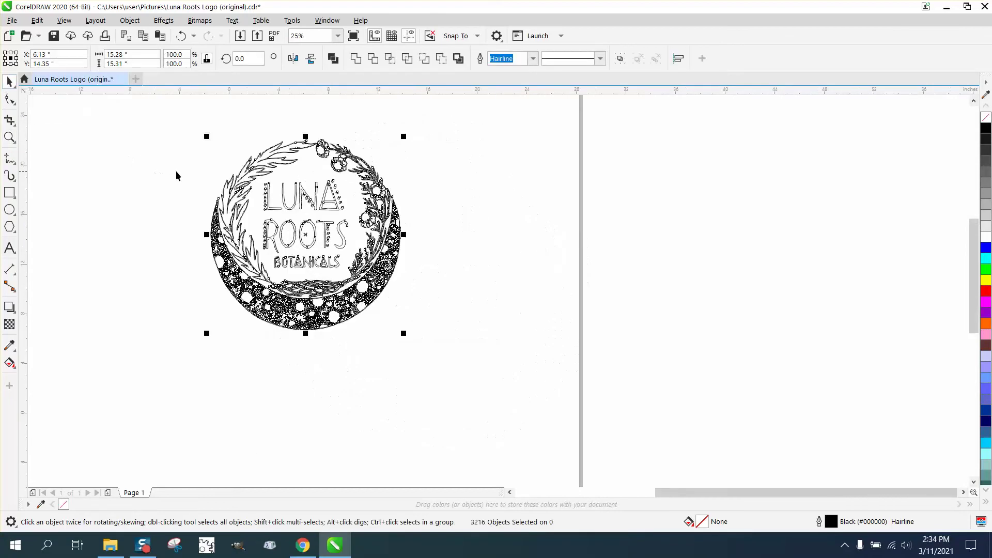
key("shift+F2")
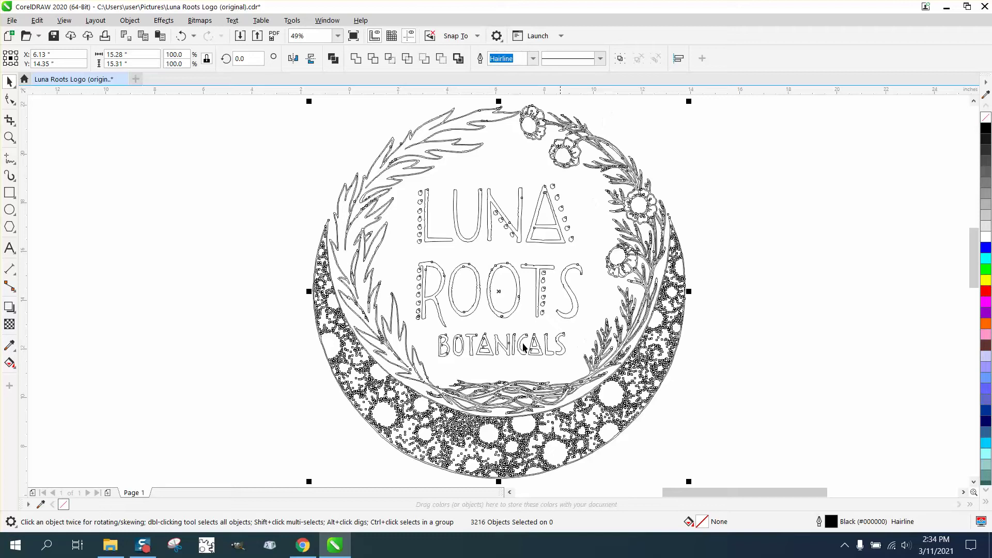
scroll(188, 176, "down", 2)
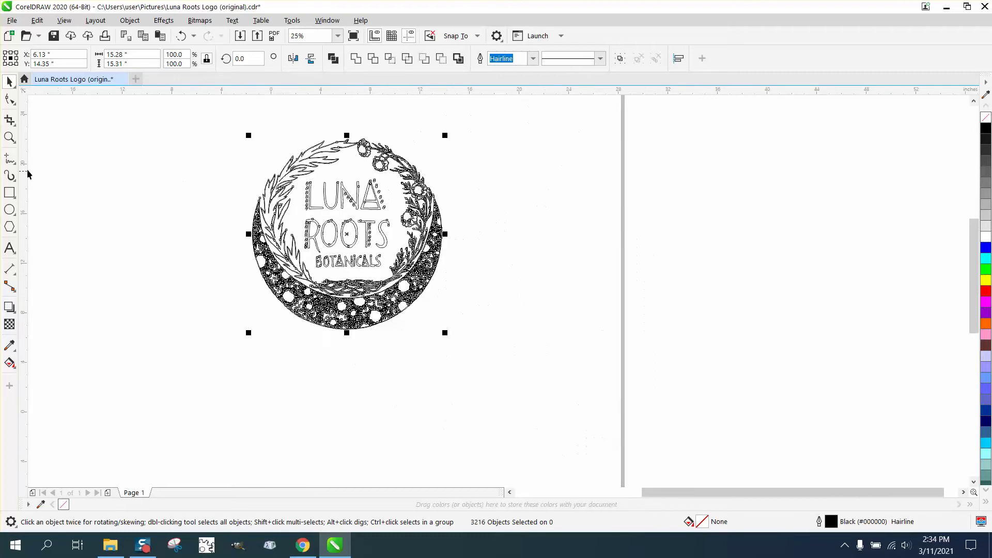
left_click(14, 192)
left_click_drag(207, 123, 518, 364)
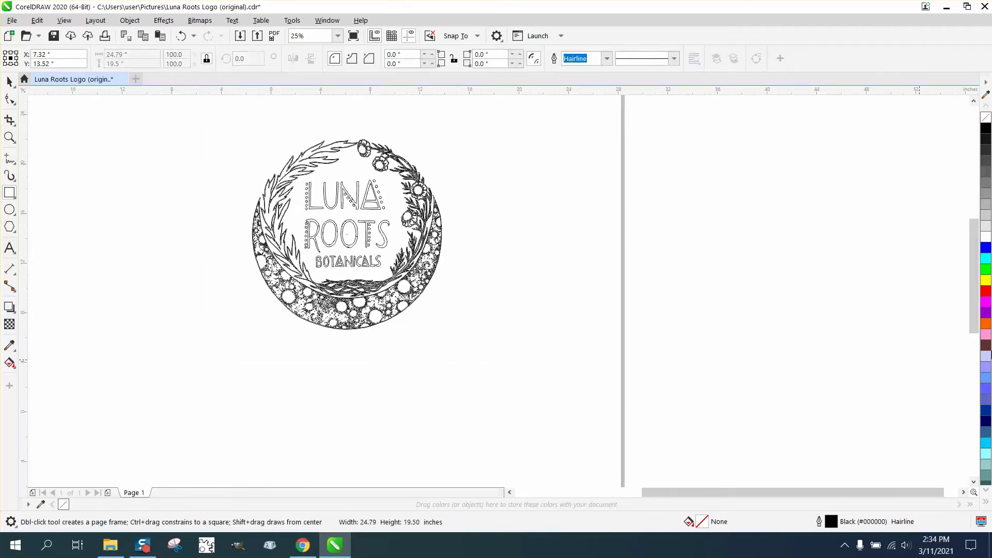
left_click(985, 280)
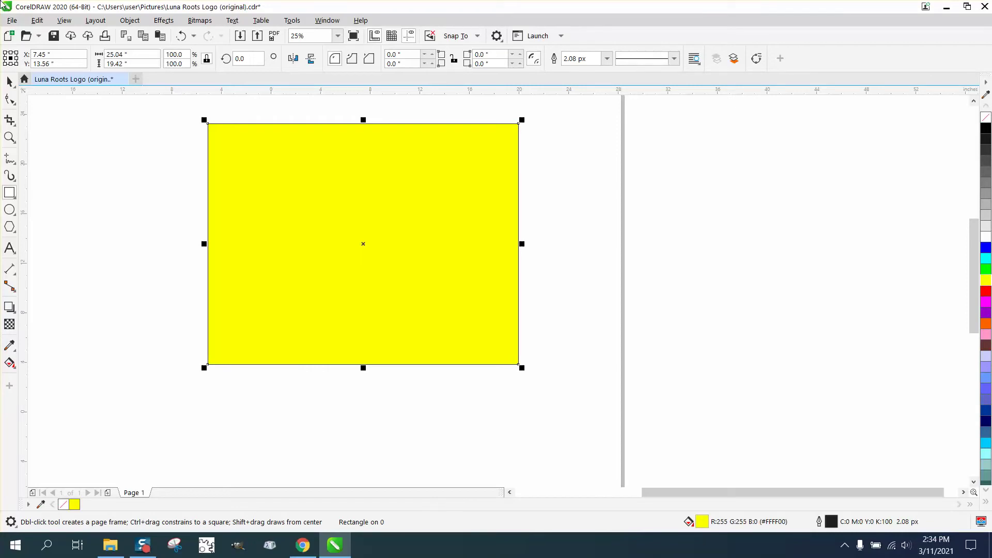
left_click(134, 21)
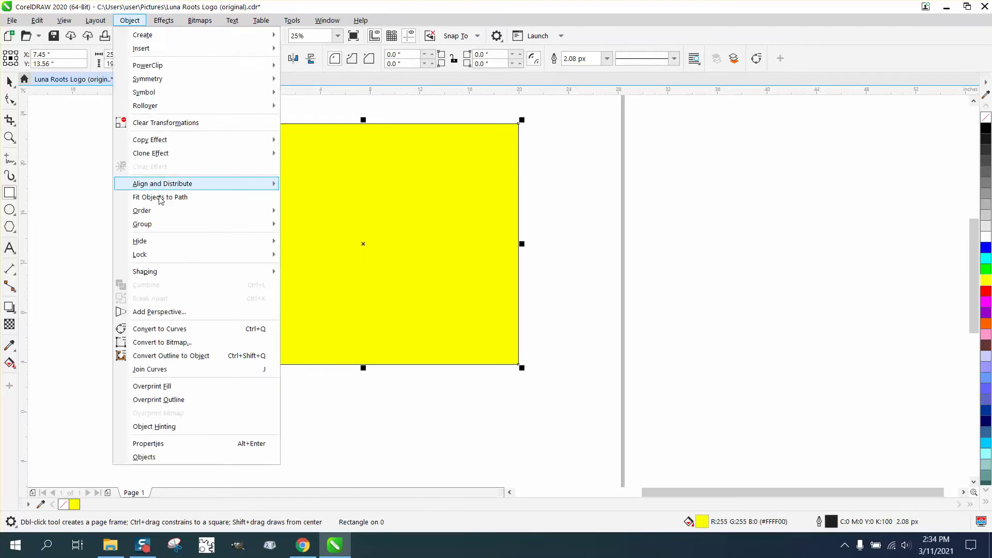
mouse_move(158, 212)
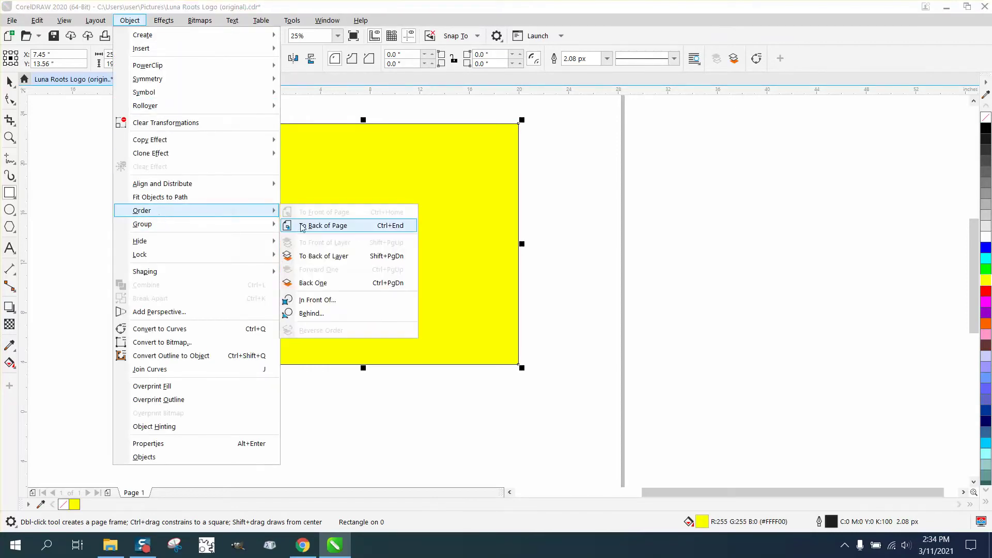
left_click(305, 225)
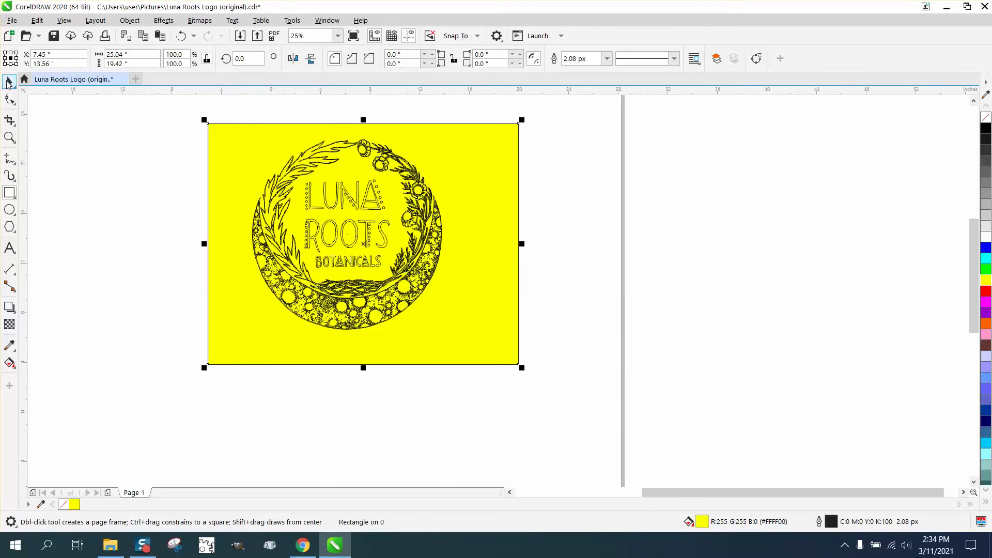
left_click(9, 81)
left_click(216, 107)
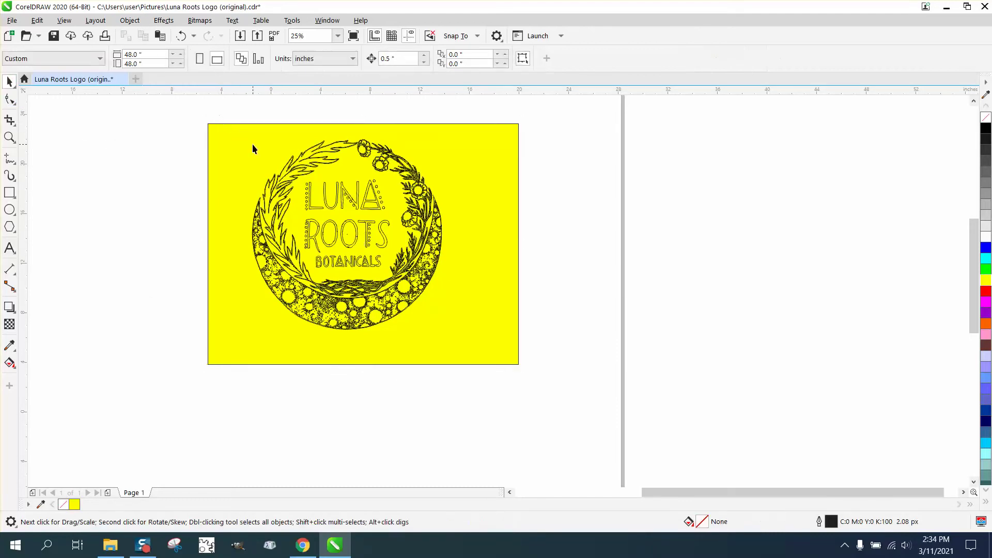
left_click(252, 143)
key("Delete")
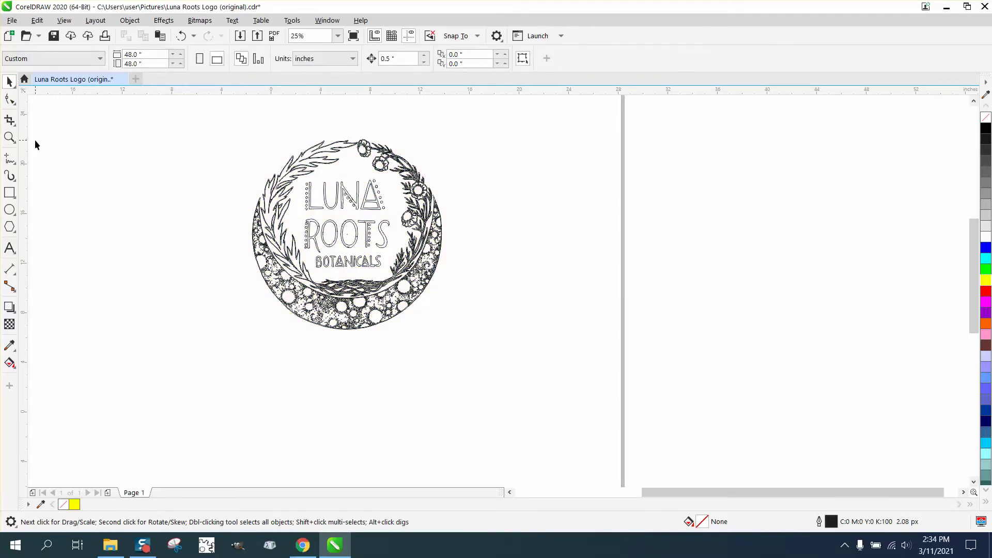
Step: Inspect the wreath's upper leaves and the dots left of the L, then zoom out to the whole page
left_click(10, 137)
left_click_drag(299, 166, 365, 177)
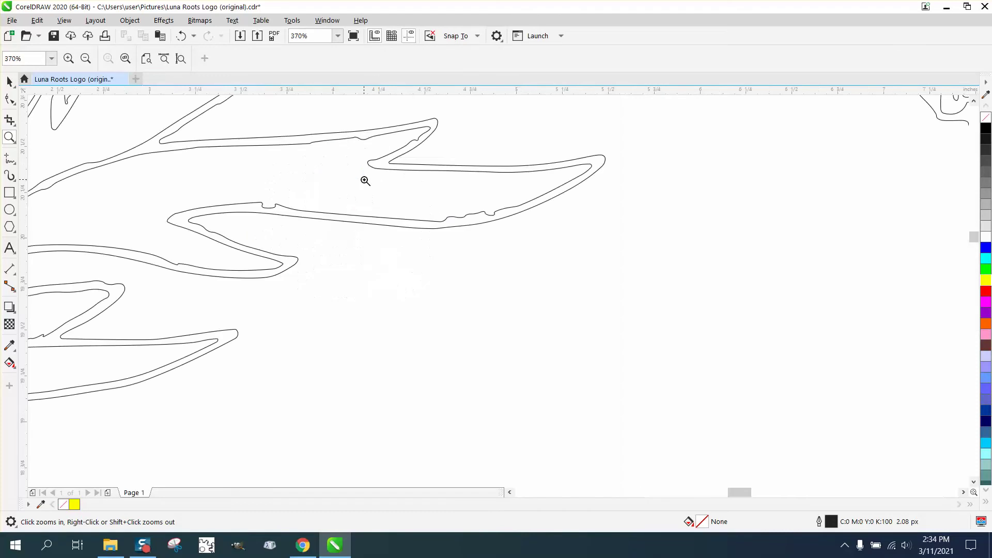
scroll(424, 216, "down", 2)
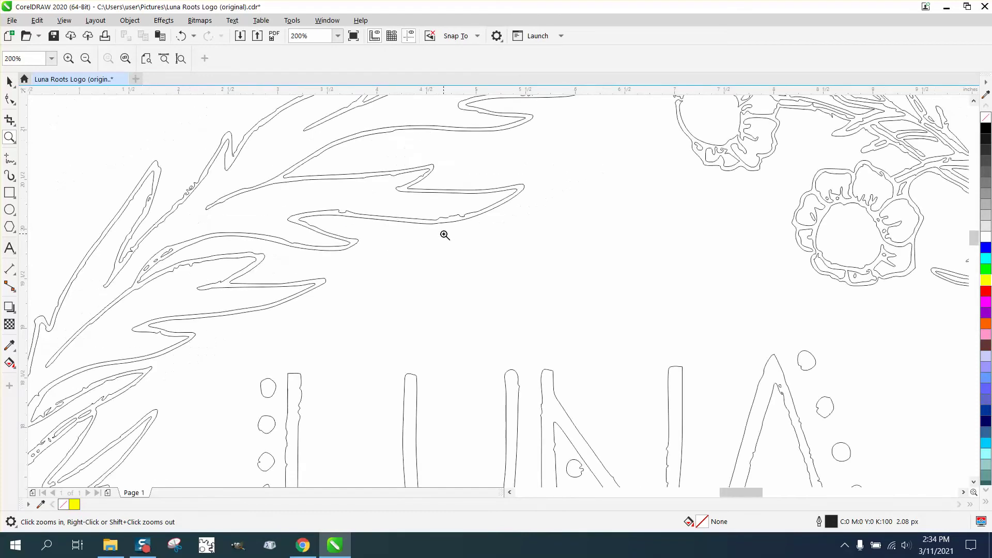
scroll(450, 243, "down", 2)
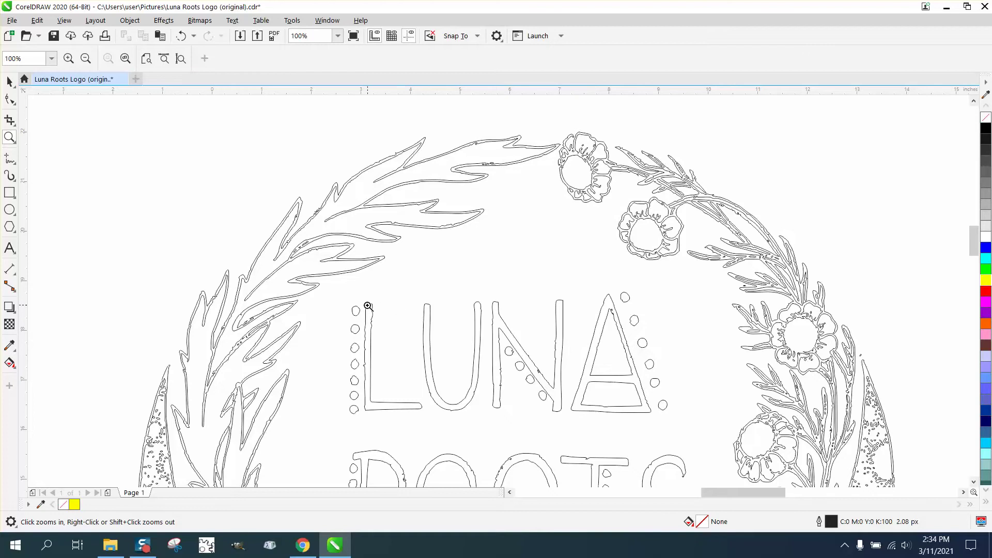
left_click_drag(346, 310, 399, 378)
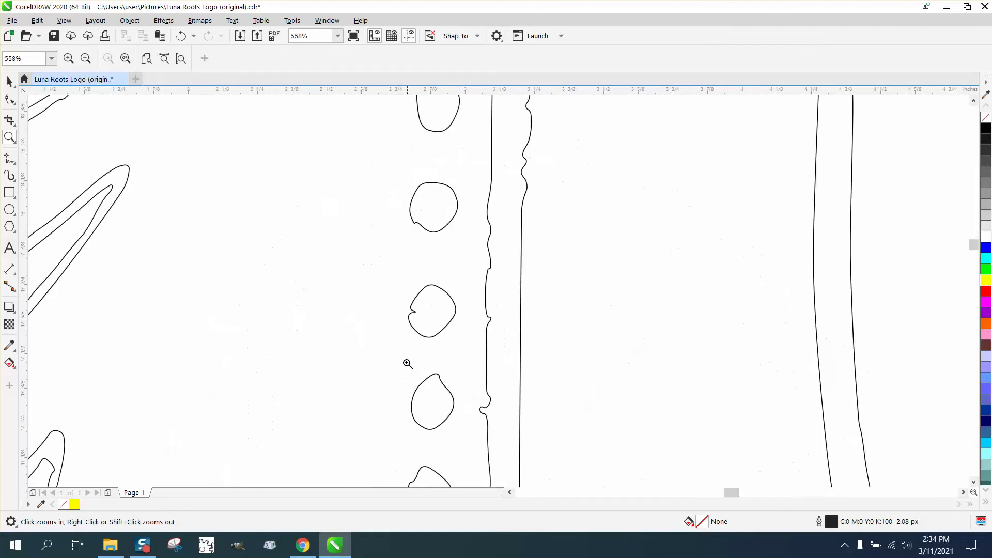
scroll(405, 360, "down", 3)
scroll(393, 347, "down", 3)
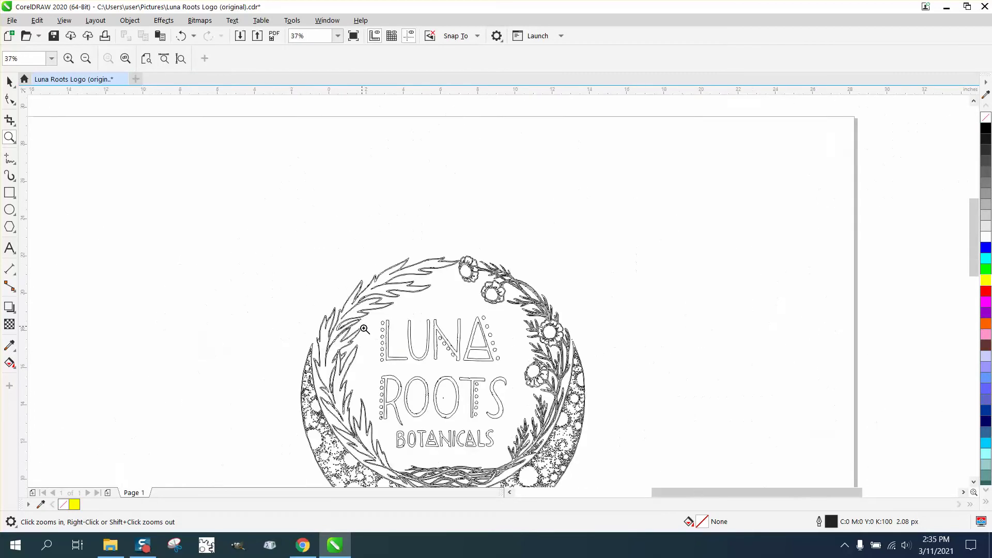
scroll(387, 334, "down", 2)
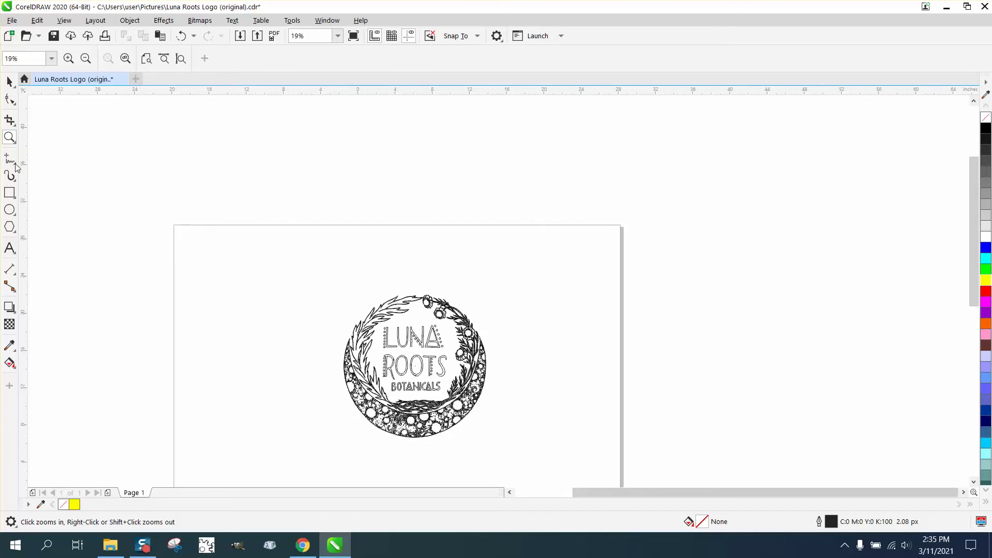
left_click(9, 81)
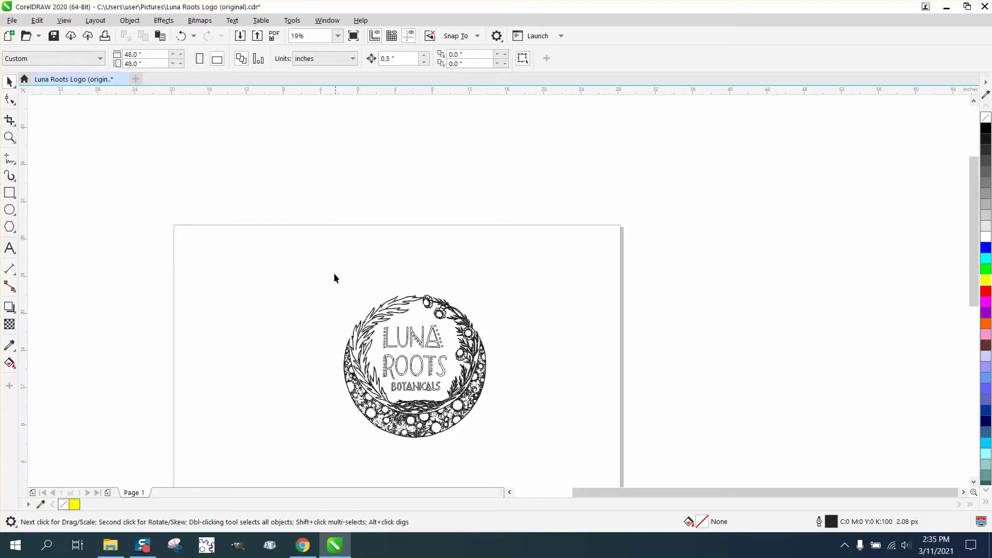
Step: Set the traced logo's outline width to 1.0 px in Outline Pen
left_click_drag(504, 443, 535, 459)
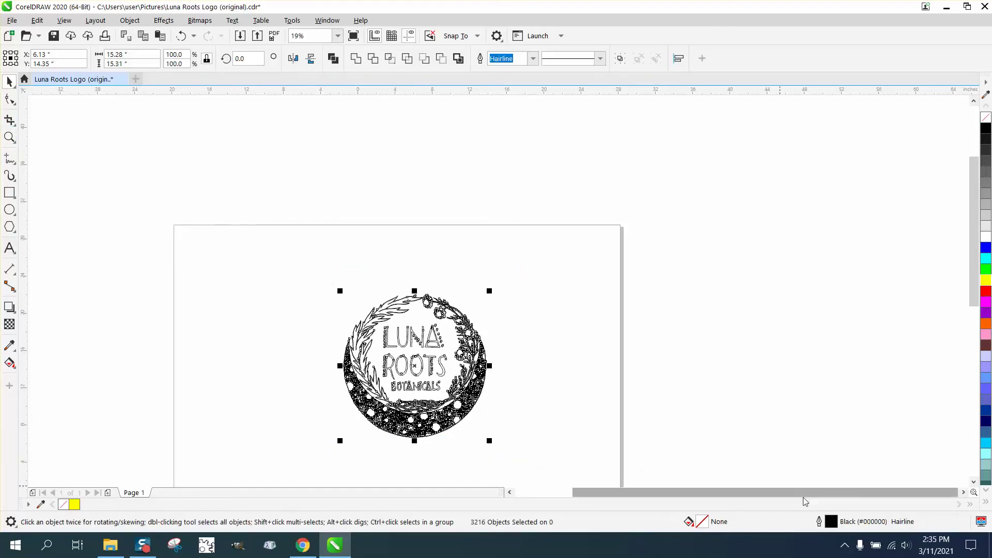
double_click(833, 524)
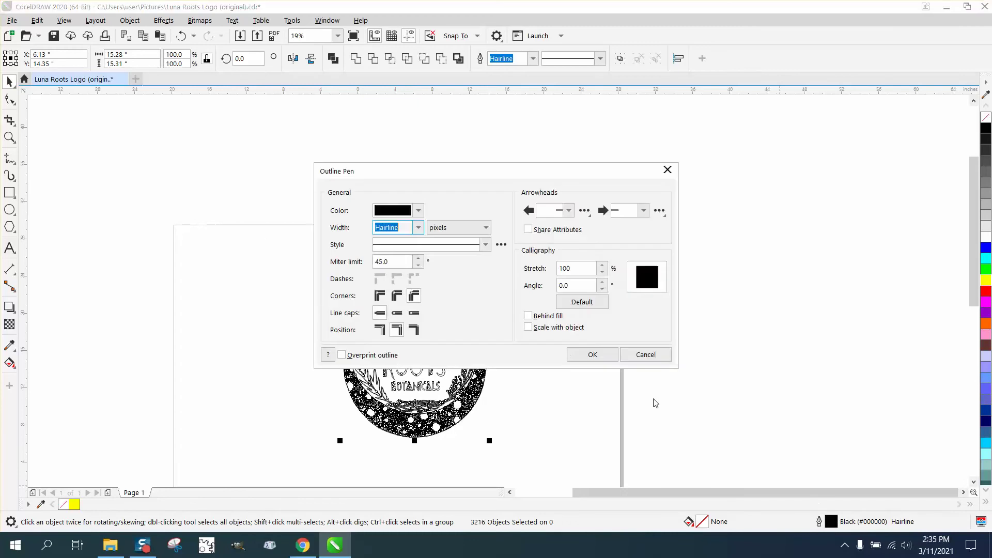
left_click(418, 227)
left_click(383, 257)
left_click(600, 356)
Step: Zoom in on the wreath's upper-left leaves, undo the last change, and zoom back out
left_click(9, 137)
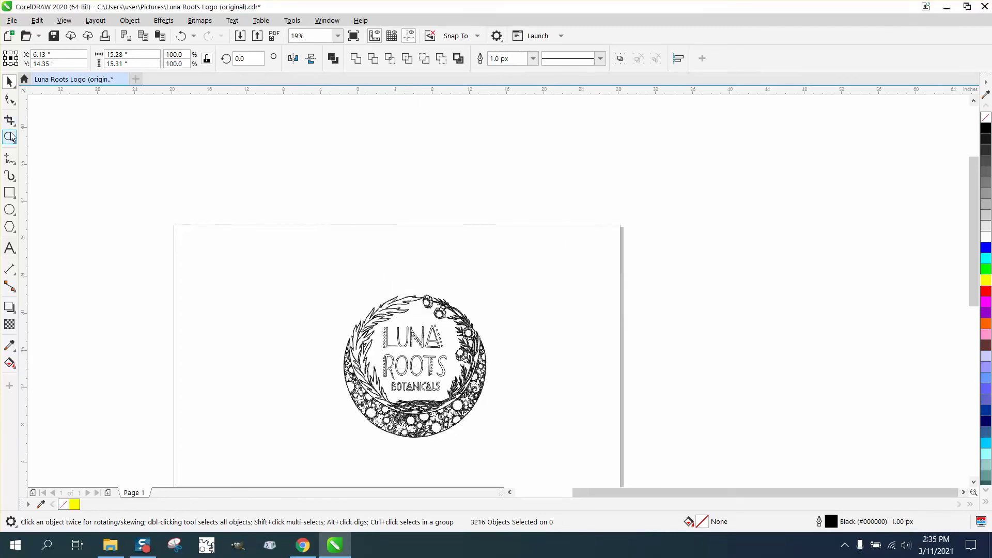
left_click_drag(367, 295, 457, 336)
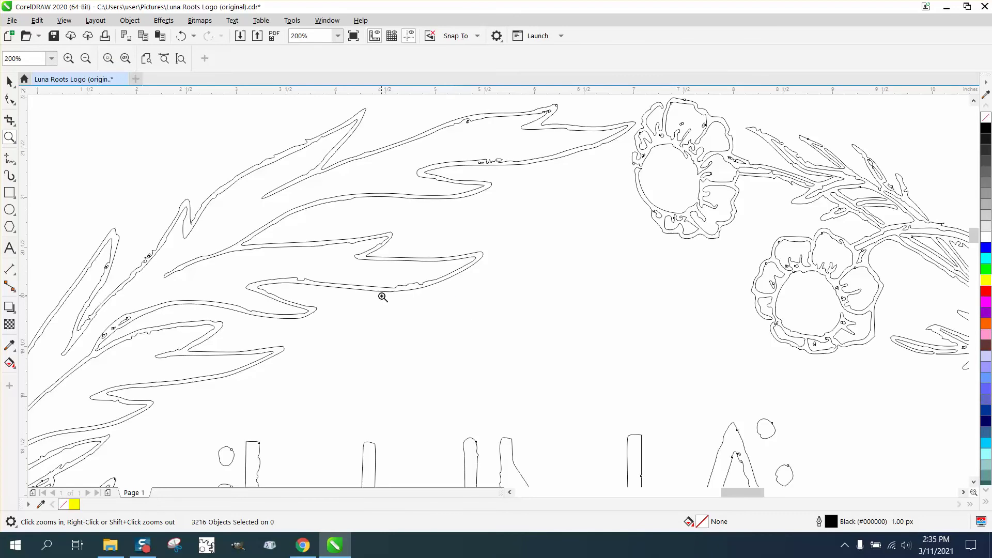
scroll(332, 270, "down", 2)
left_click_drag(238, 295, 304, 334)
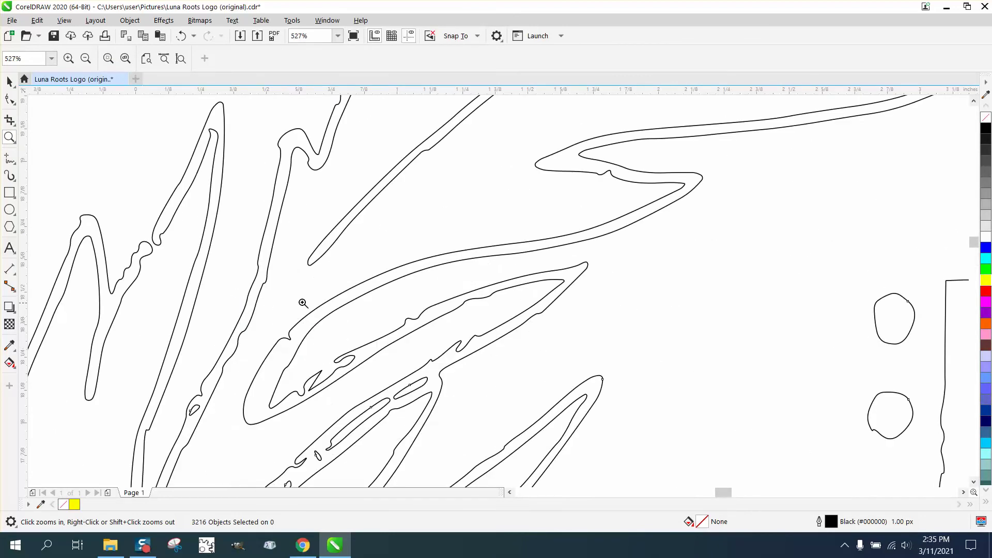
left_click(180, 36)
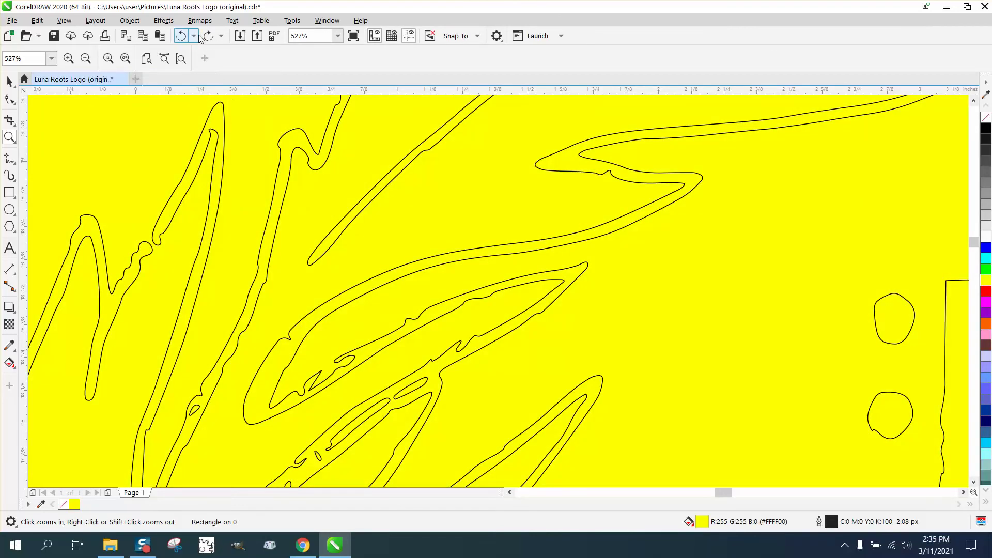
left_click(194, 36)
key("Escape")
right_click(281, 118)
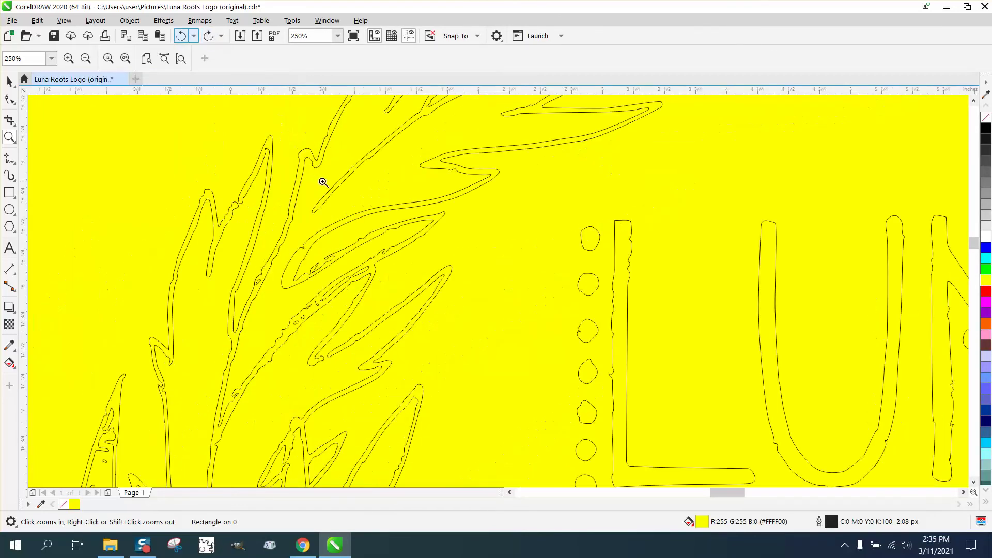
Step: Delete the yellow background rectangle, leaving a white page
left_click(10, 81)
key("Delete")
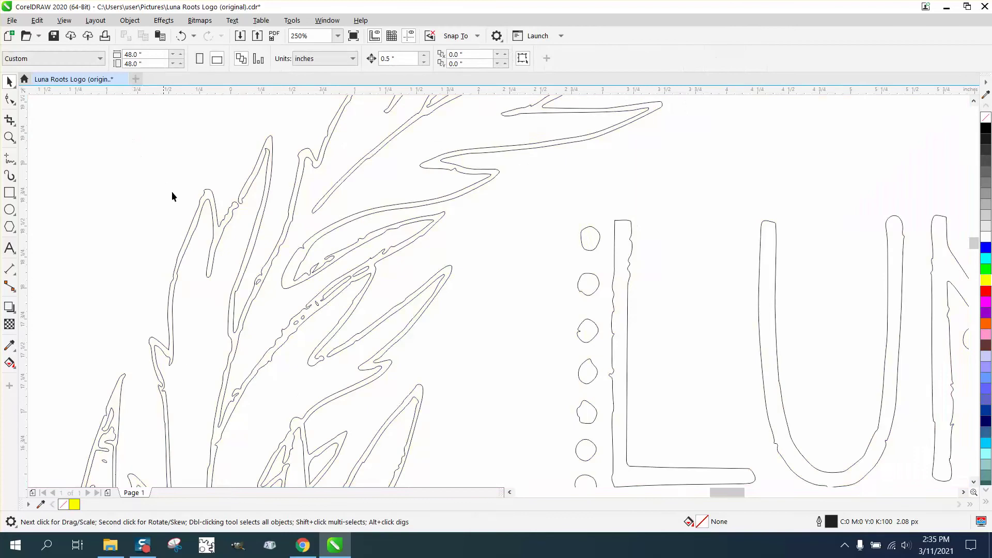
scroll(230, 228, "down", 2)
Step: Fill the L of LUNA solid black using Smart Fill from the Interactive Fill flyout
left_click(9, 363)
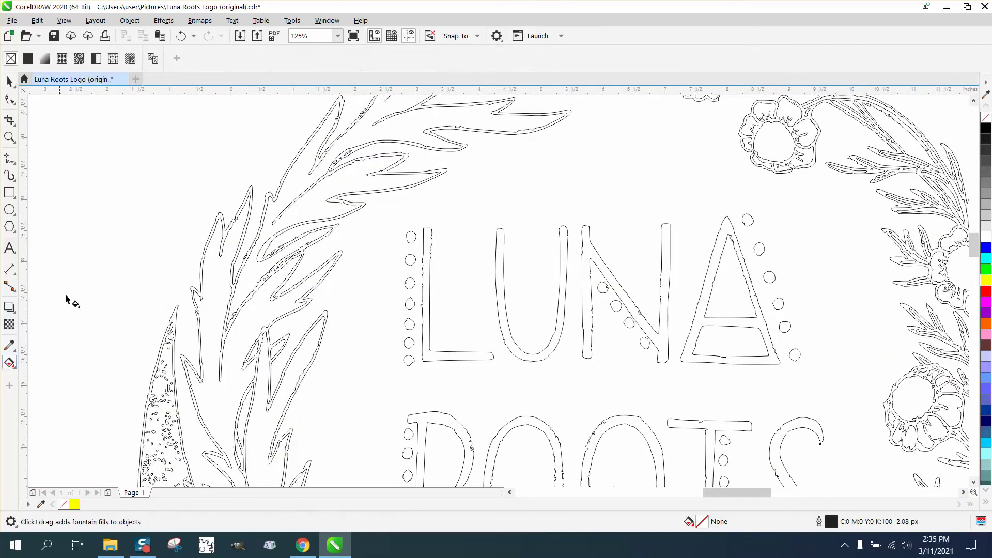
left_click(14, 371)
left_click(50, 376)
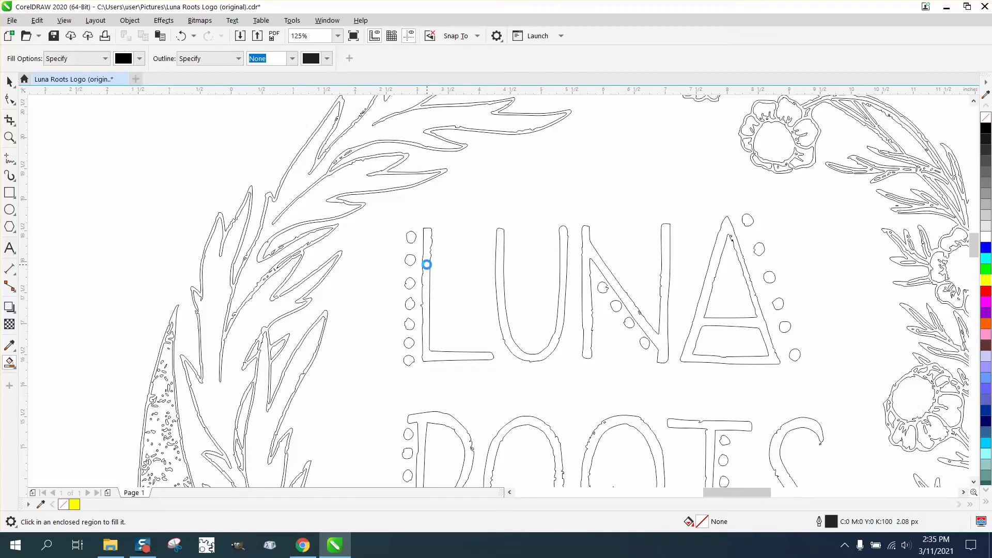
left_click(497, 266)
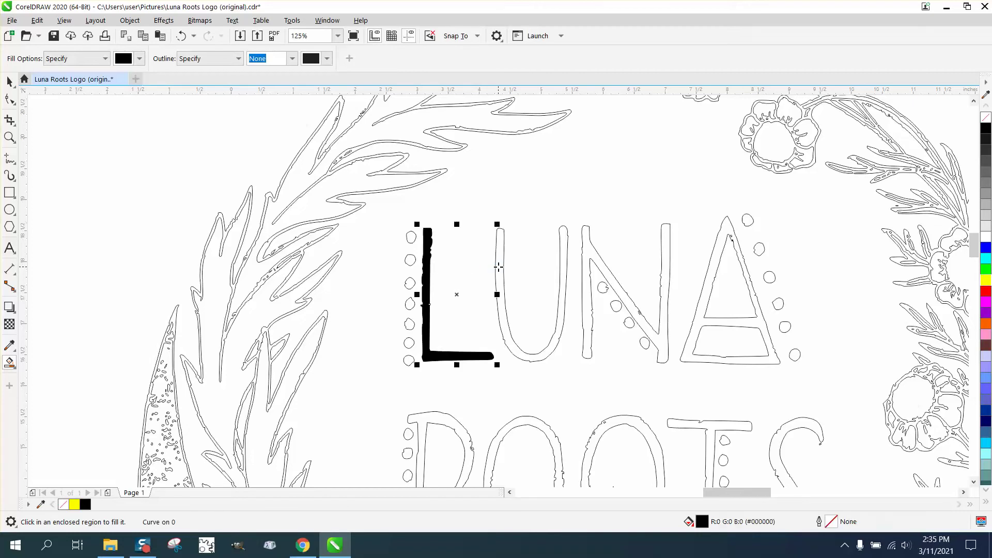
scroll(446, 267, "down", 2)
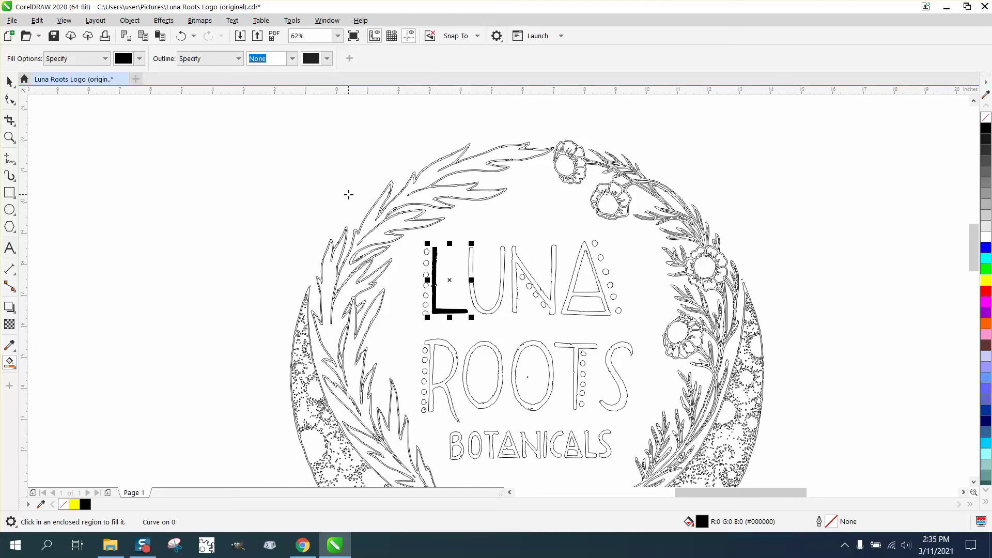
left_click(9, 137)
left_click_drag(366, 176, 464, 246)
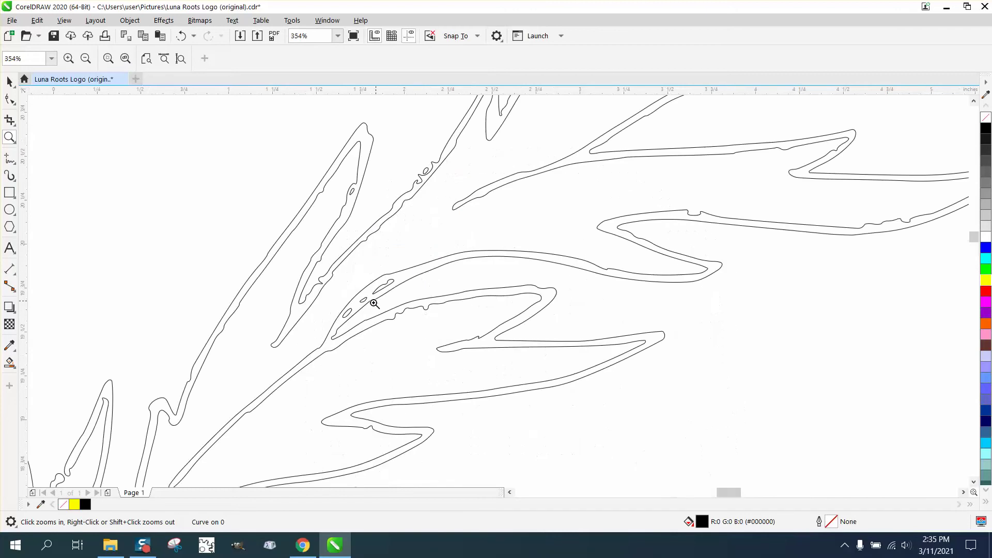
scroll(427, 178, "down", 2)
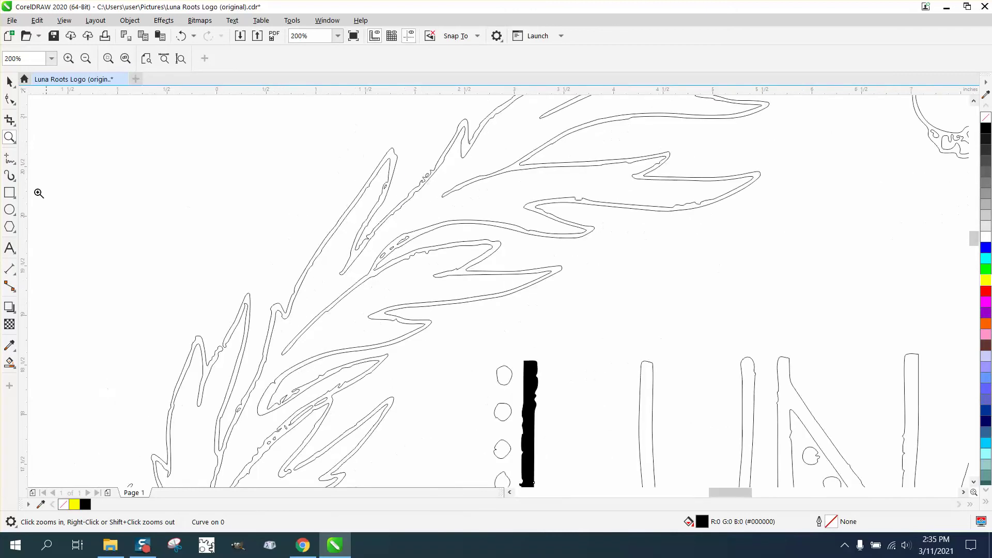
left_click(5, 192)
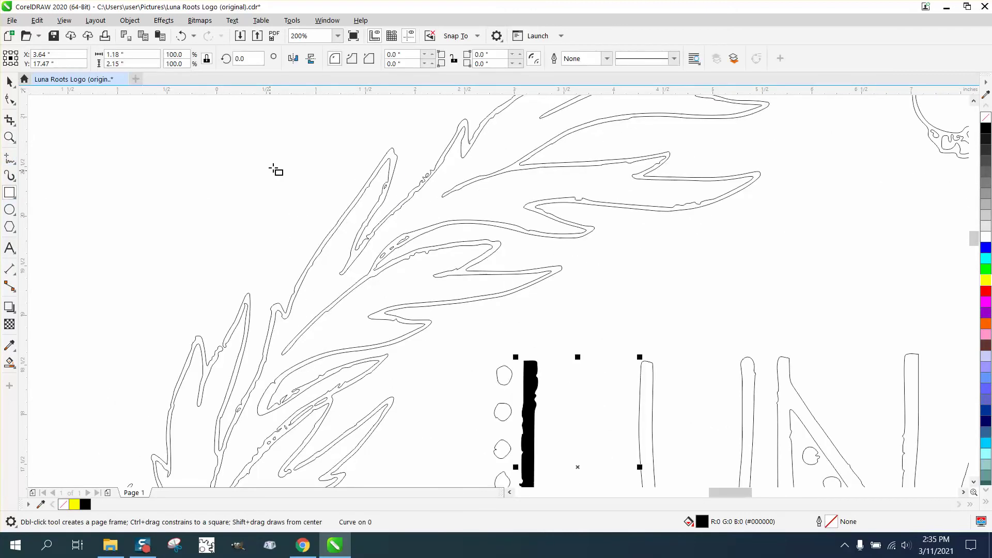
left_click_drag(296, 139, 584, 336)
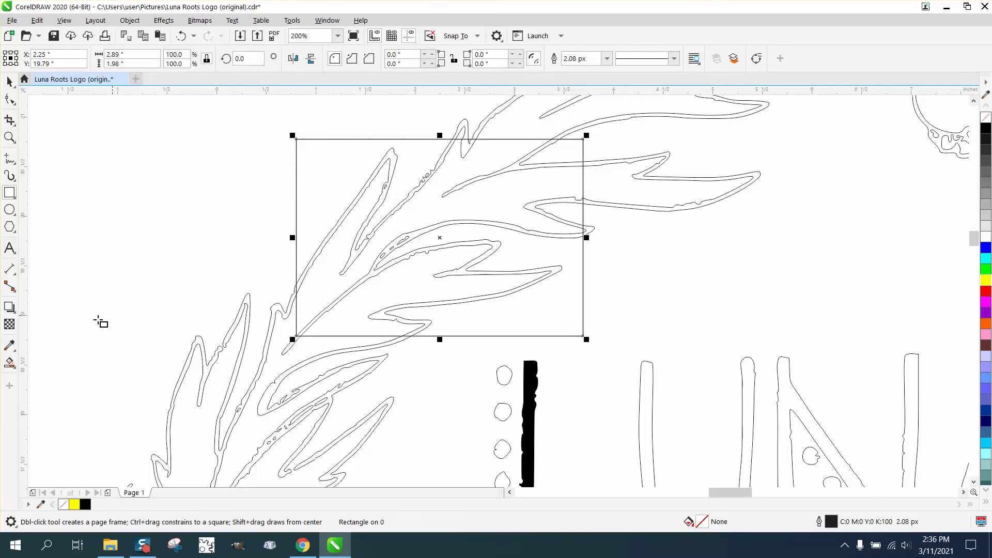
left_click(10, 363)
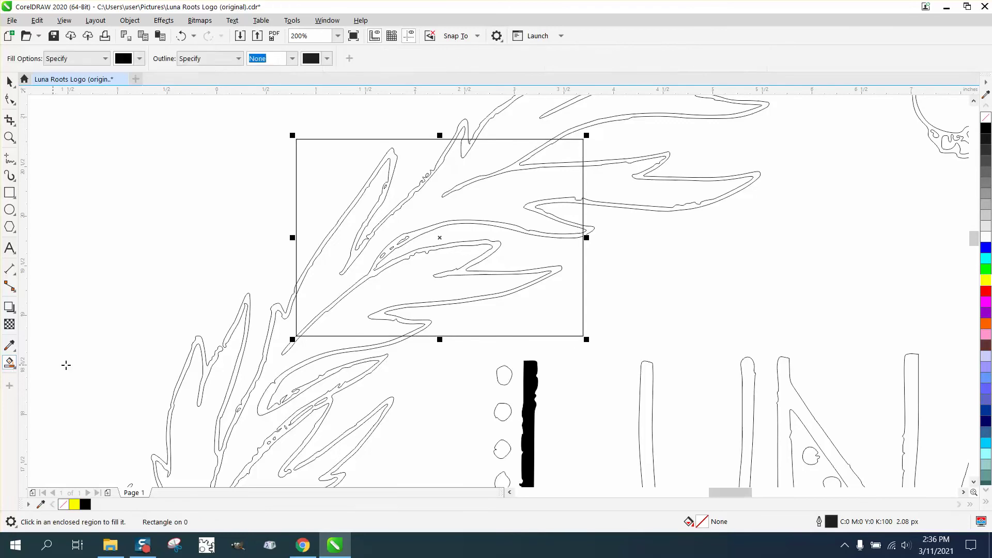
left_click(317, 254)
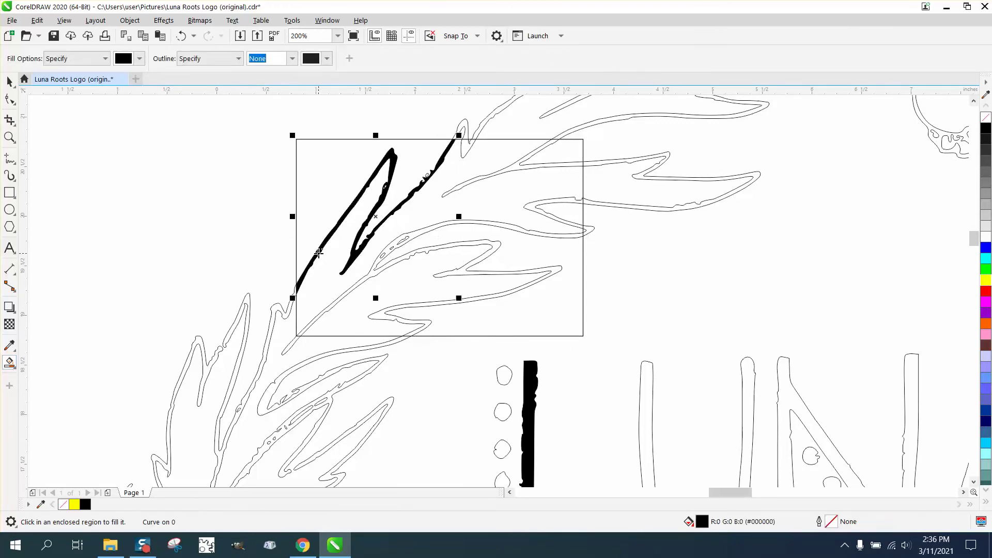
left_click(375, 293)
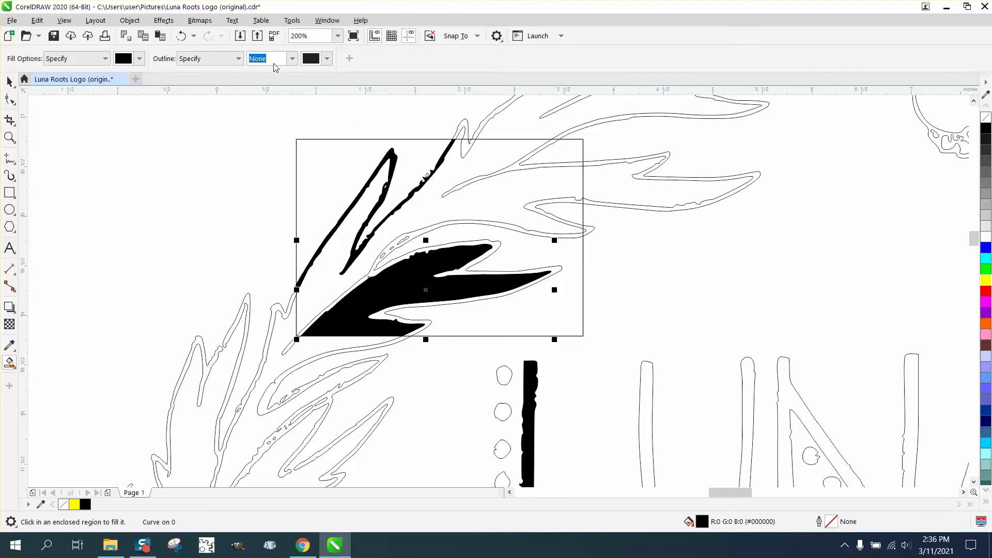
left_click(182, 36)
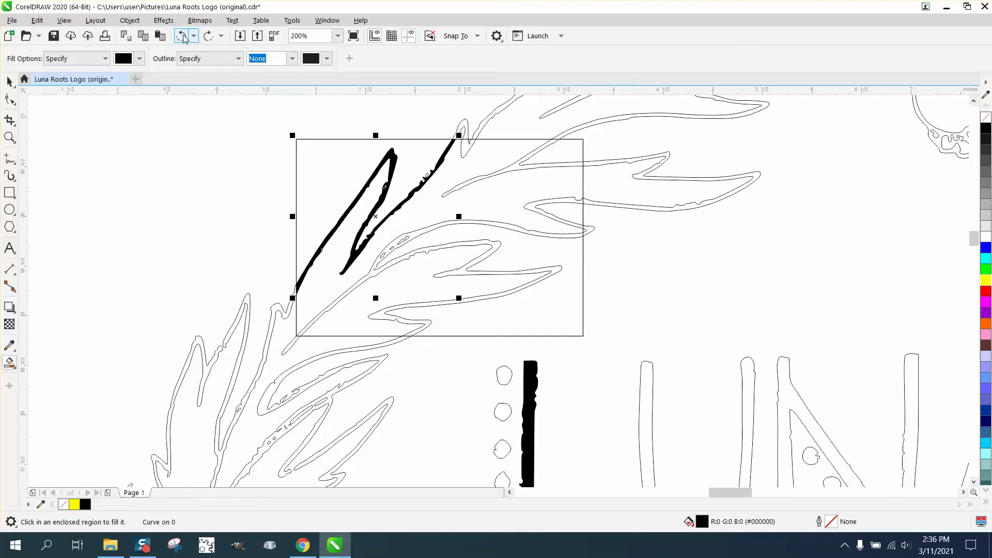
left_click(182, 36)
left_click(181, 36)
scroll(331, 207, "down", 2)
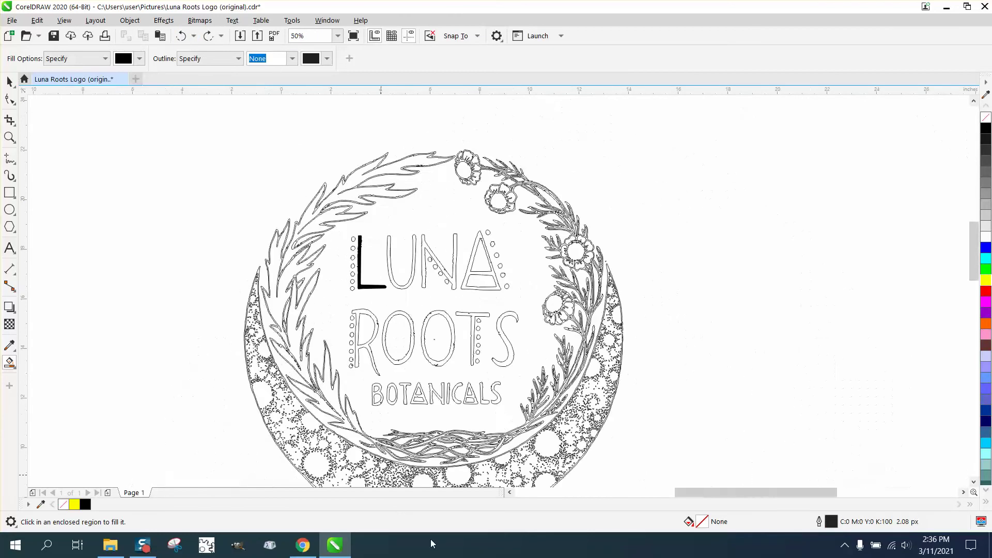
scroll(621, 329, "down", 1)
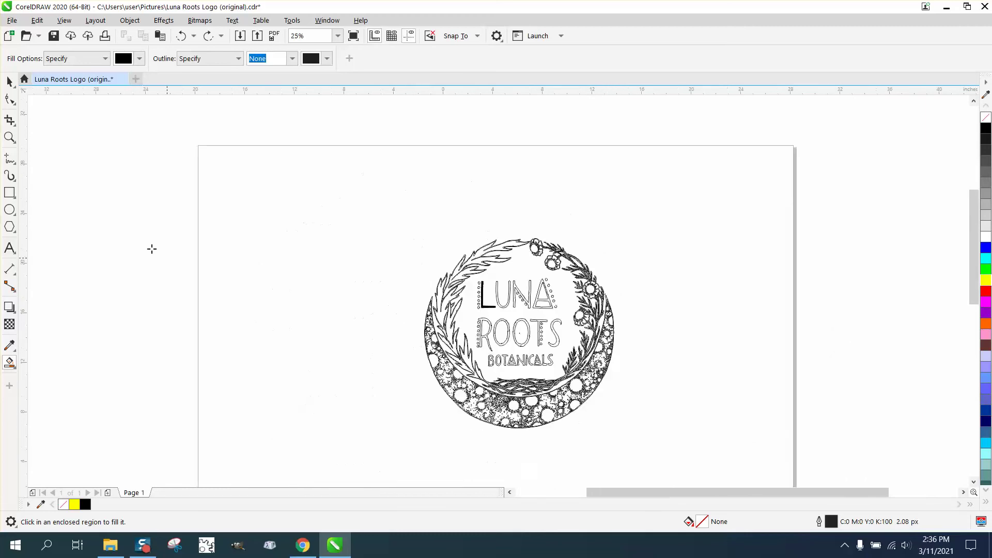
Step: Draw a rectangle around the crescent moon's upper tip on the logo's left side
left_click(9, 137)
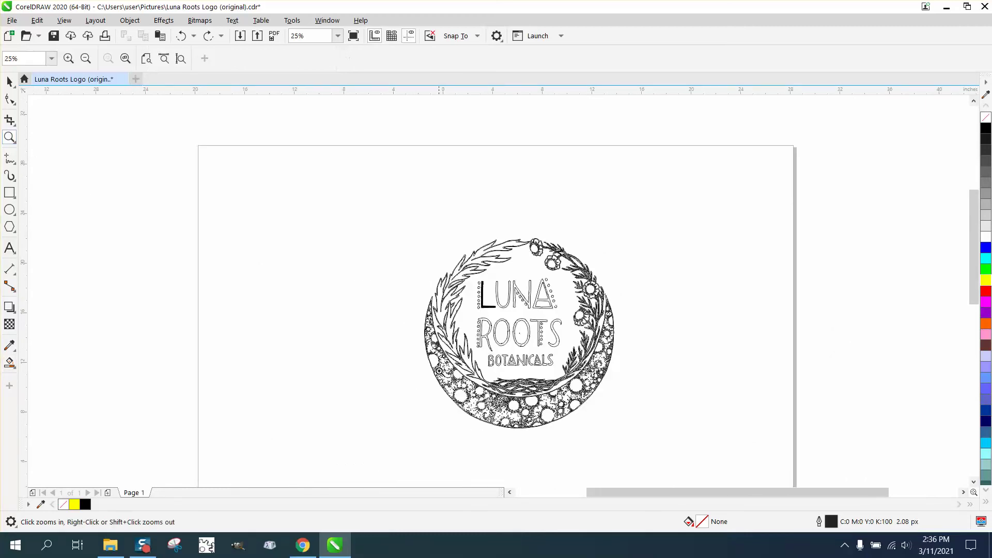
left_click(562, 451)
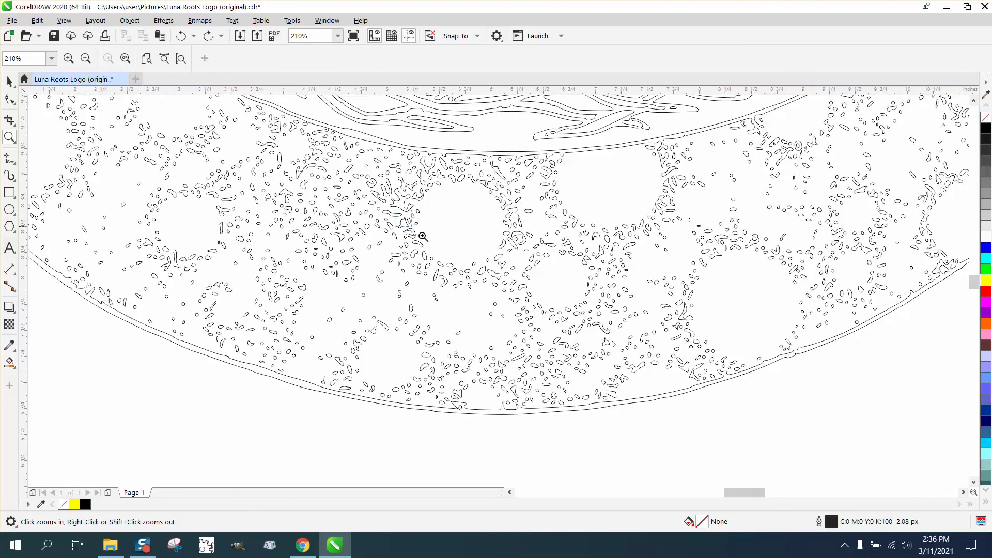
left_click(664, 366)
right_click(534, 335)
scroll(534, 335, "down", 5)
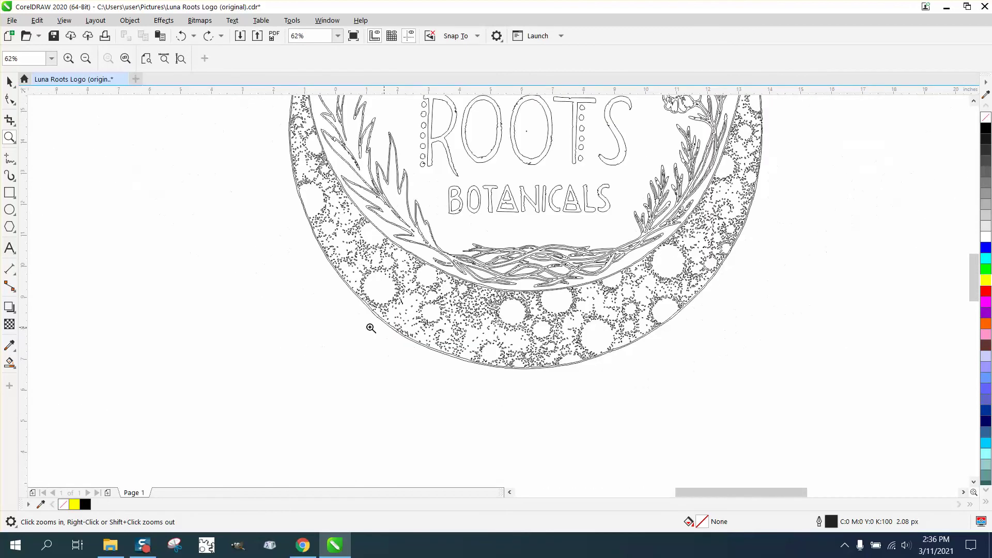
right_click(370, 340)
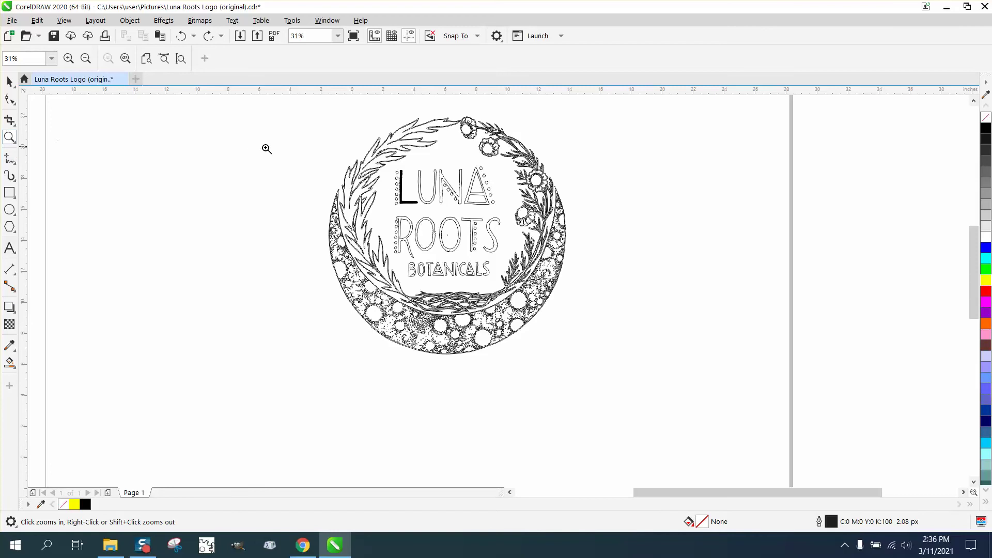
left_click_drag(279, 160, 501, 335)
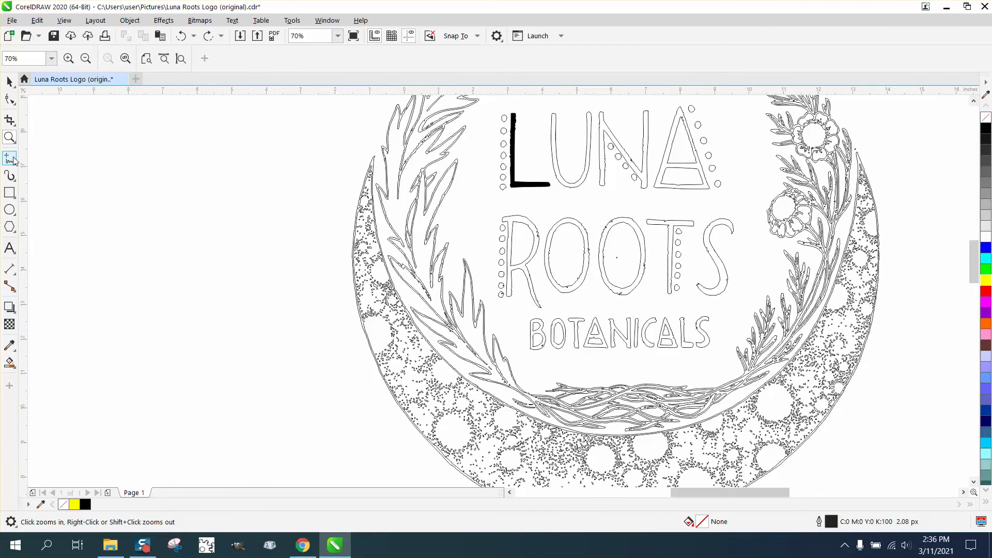
left_click(10, 192)
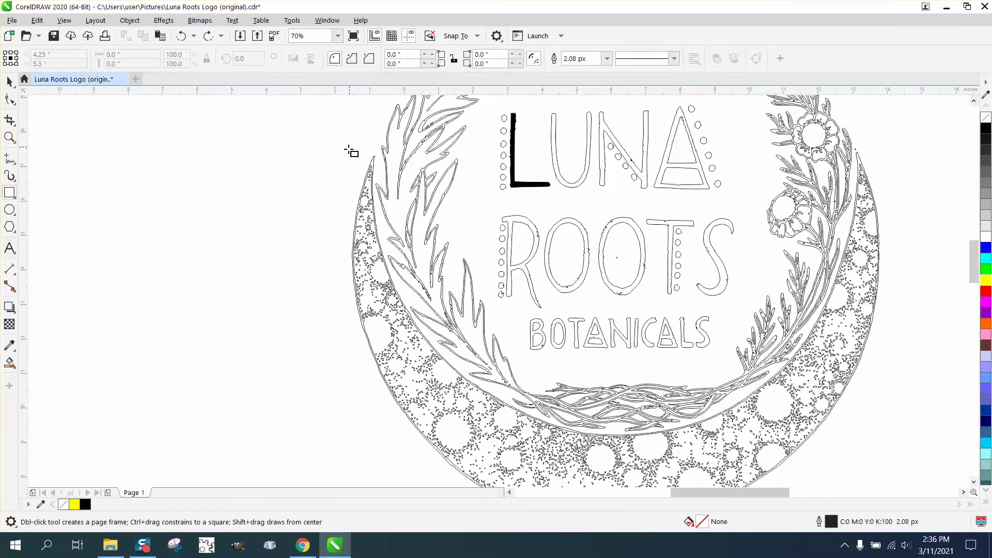
left_click_drag(349, 148, 385, 266)
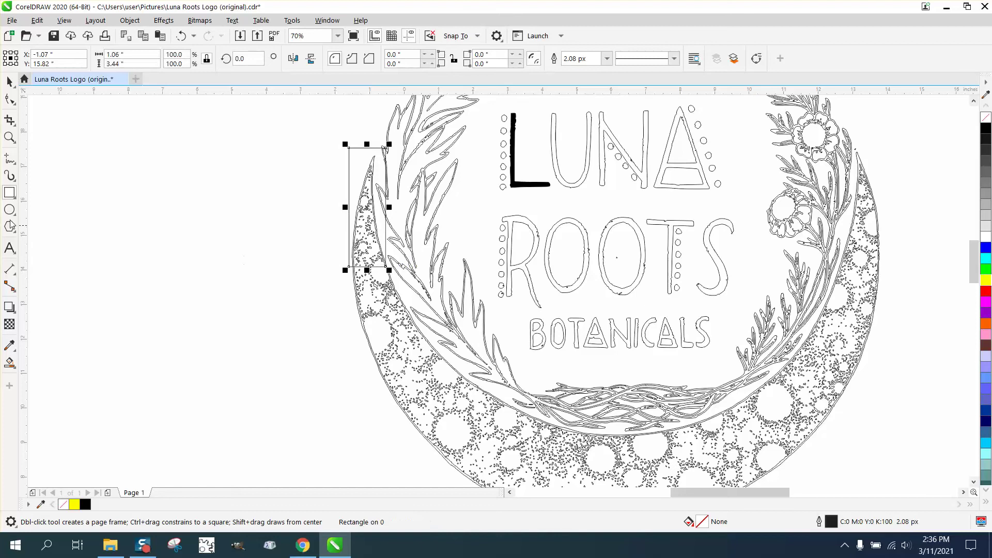
Step: Smart Fill the crescent tip inside the rectangle solid black and zoom in to check it
left_click(10, 137)
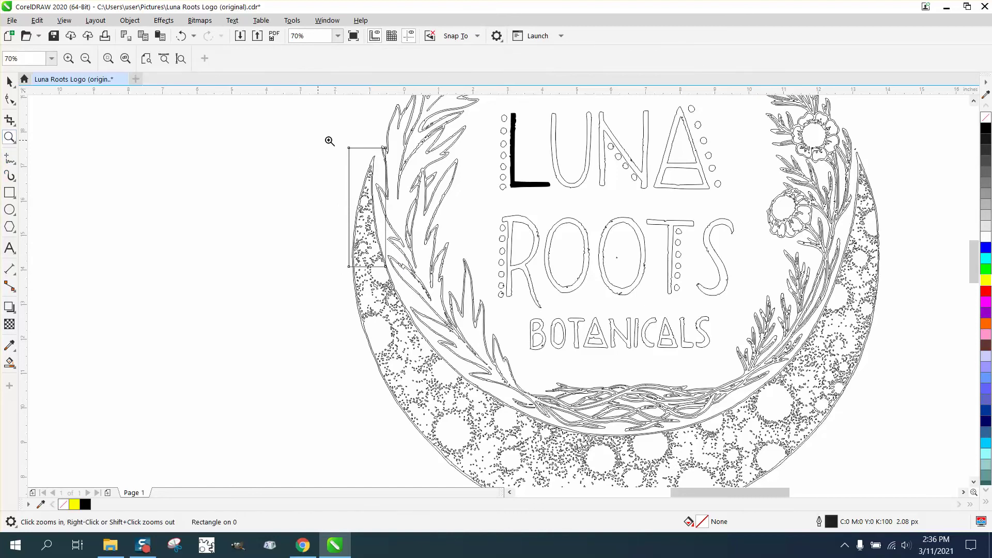
left_click_drag(330, 140, 530, 313)
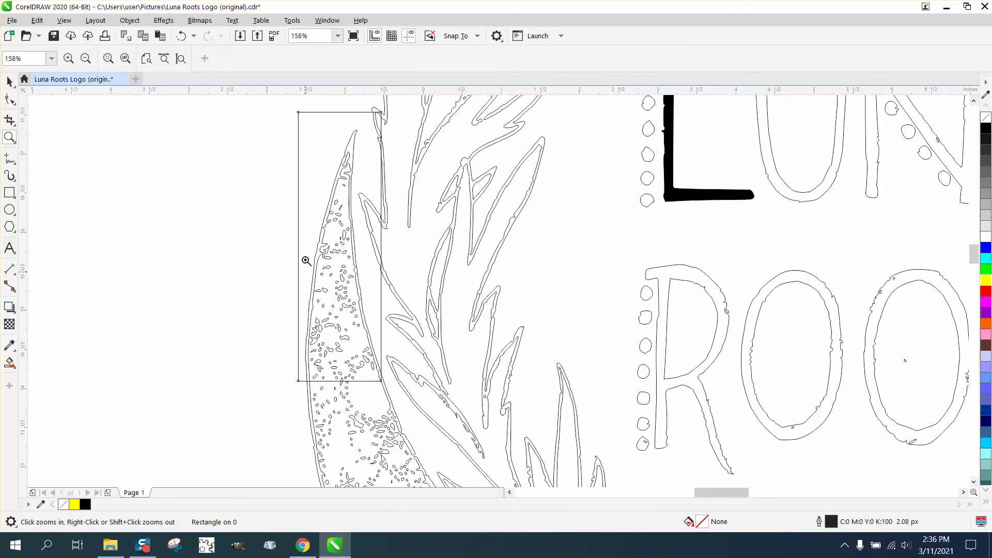
left_click(11, 360)
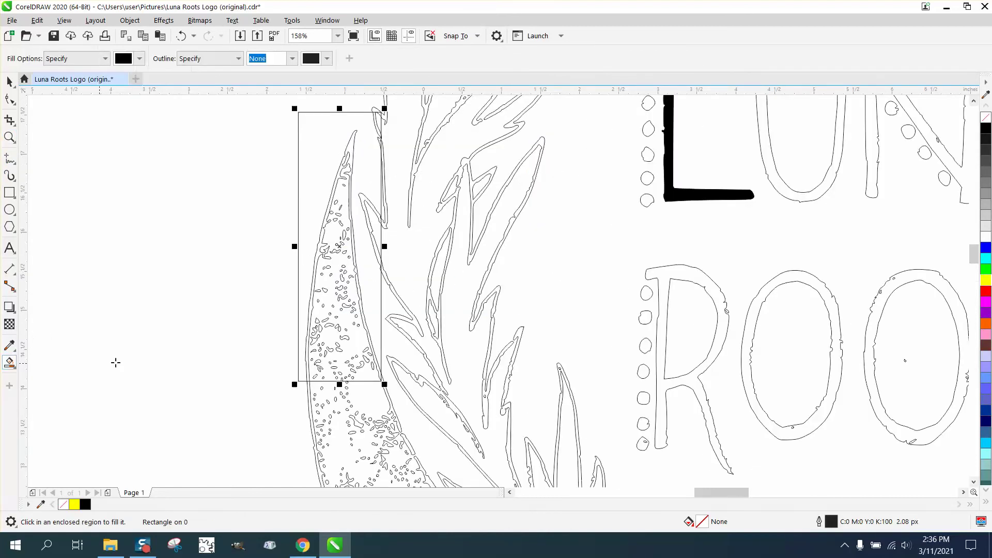
left_click(324, 282)
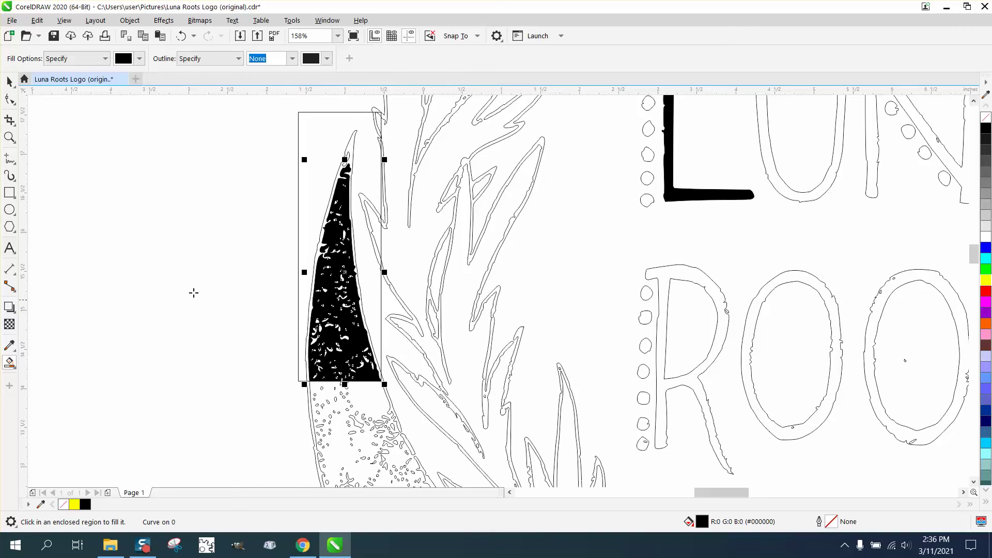
left_click(9, 137)
left_click_drag(293, 259, 387, 328)
right_click(387, 327)
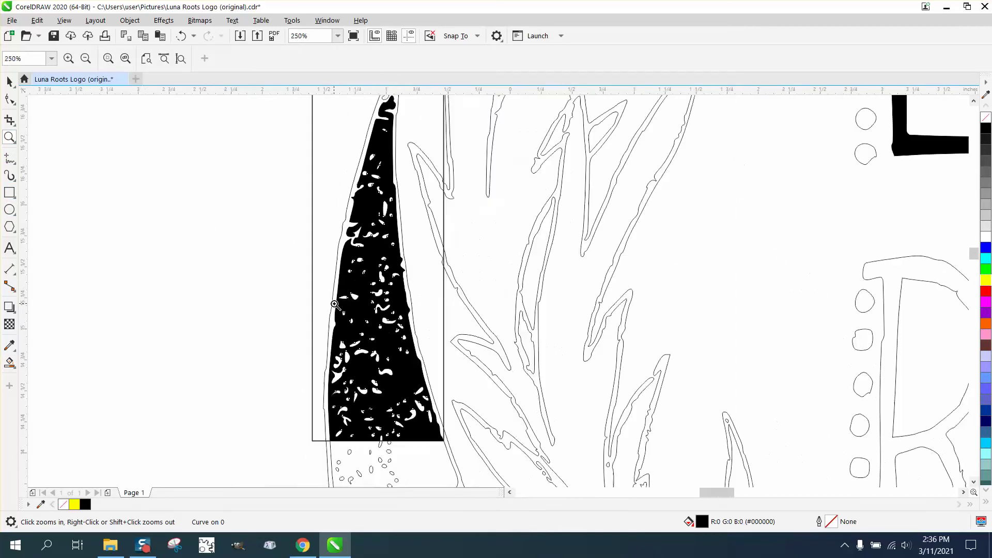
right_click(374, 265)
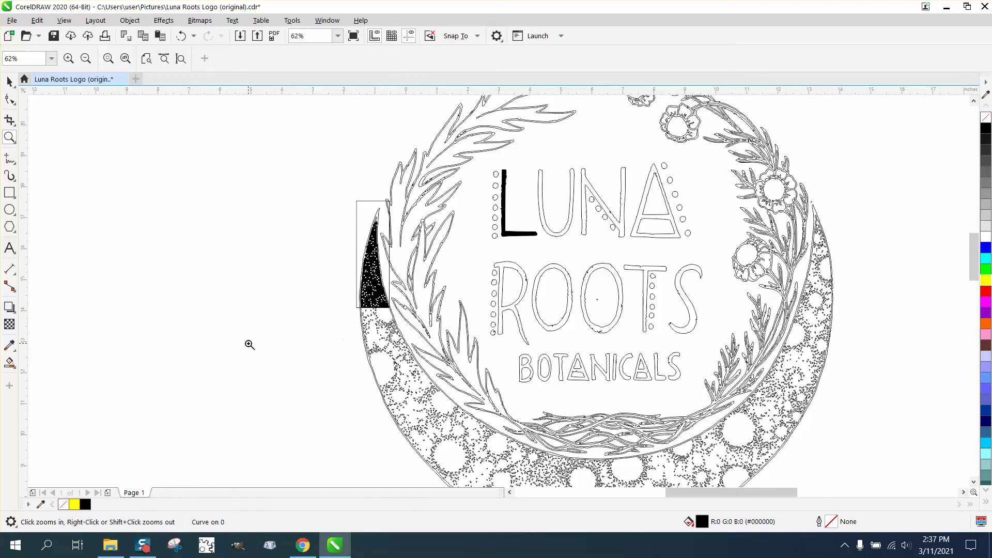
Step: Draw a second rectangle over the crescent's lower-left section and Smart Fill it black
left_click(9, 192)
left_click_drag(336, 345, 439, 417)
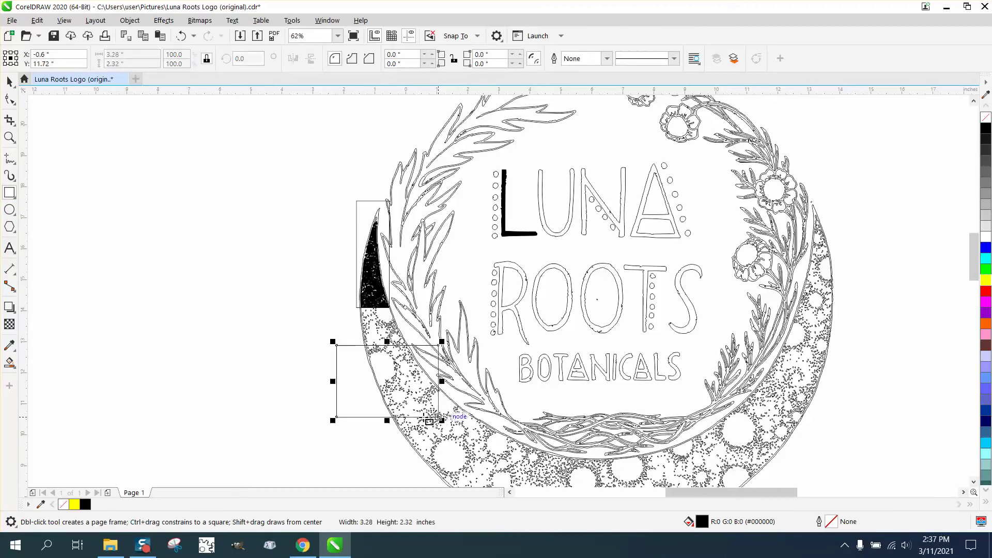
left_click(9, 362)
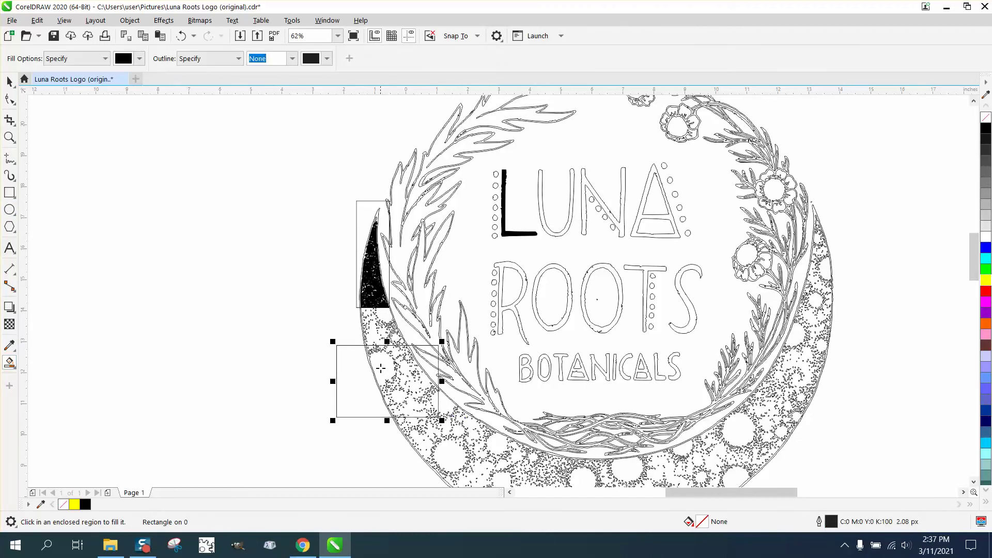
left_click(377, 372)
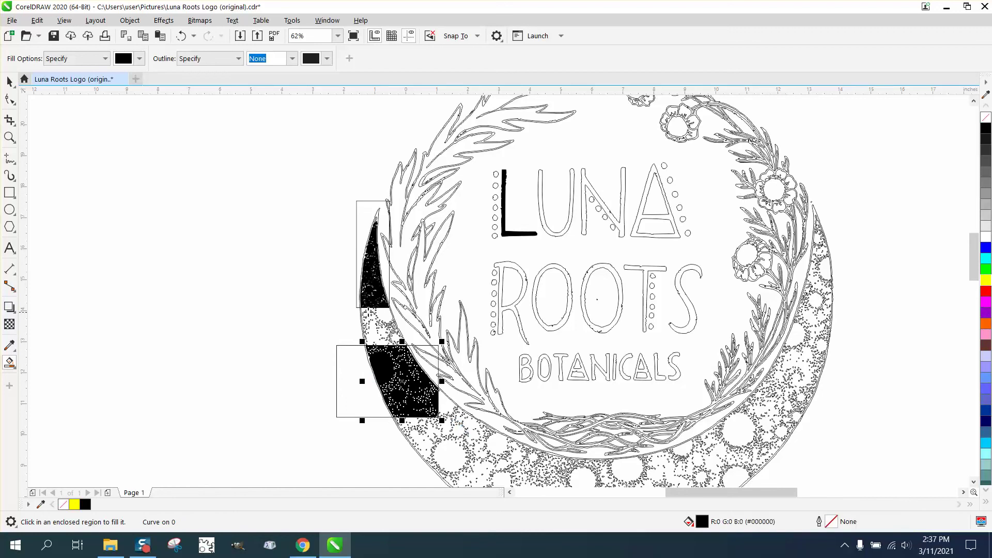
Step: Zoom in to check the newly filled crescent section, then zoom out to the whole logo
left_click(9, 137)
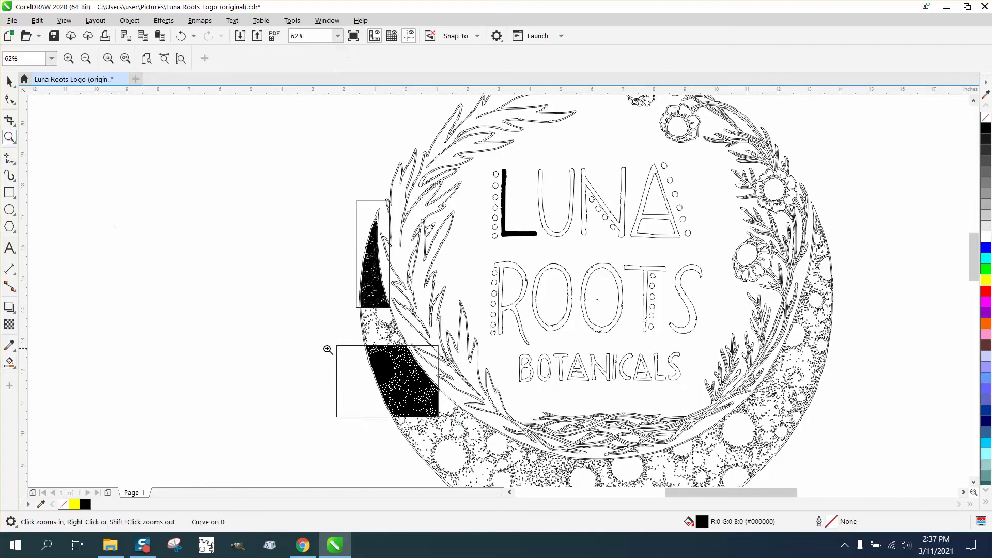
left_click(410, 400)
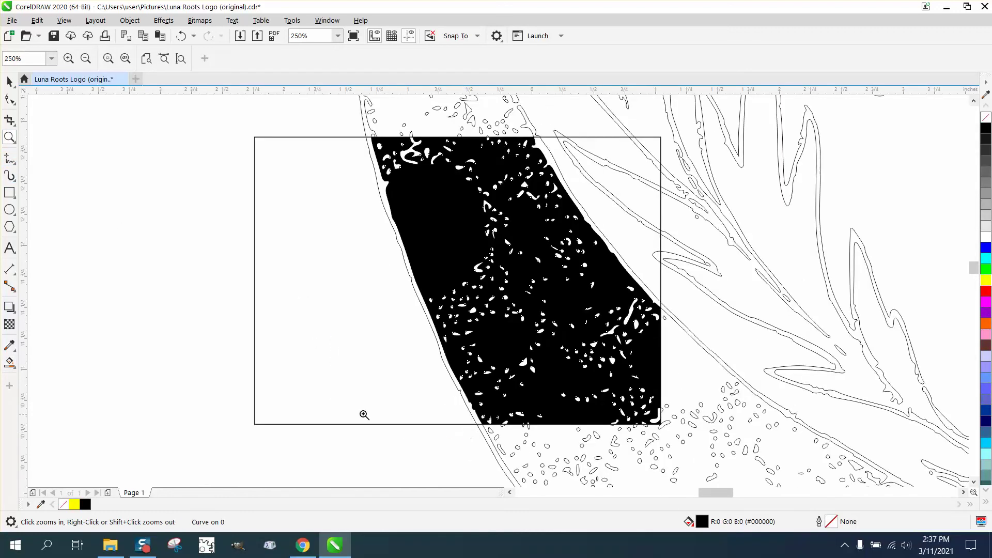
right_click(267, 401)
right_click(267, 401)
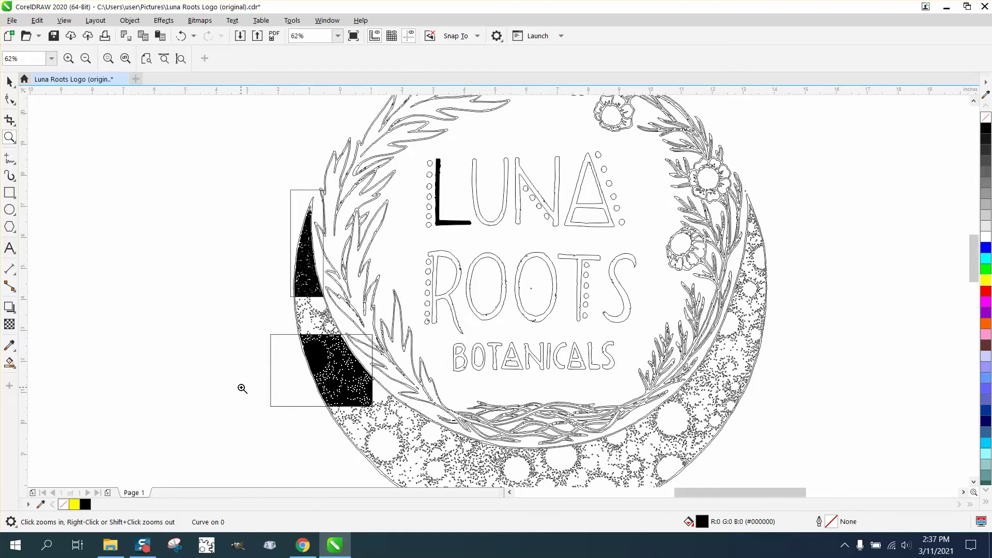
right_click(242, 389)
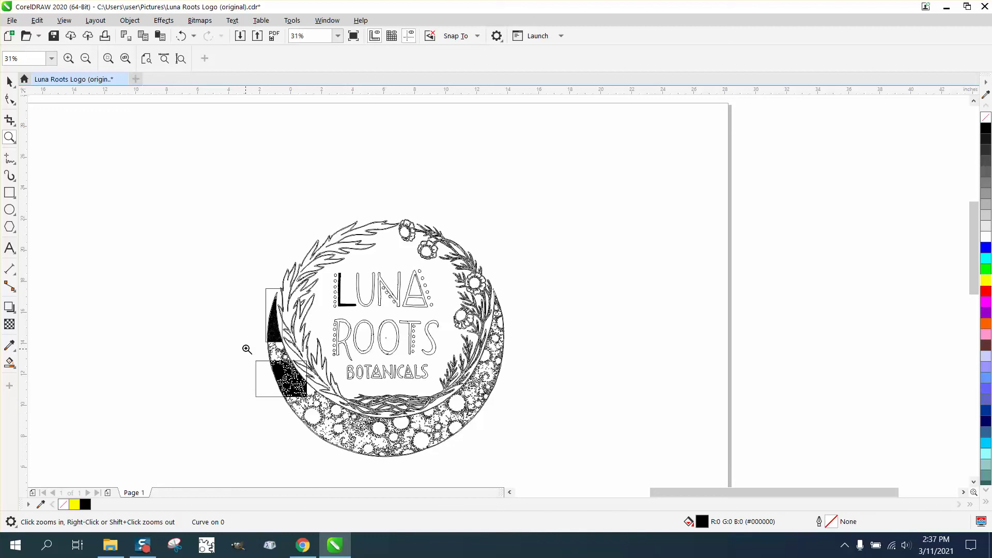
left_click_drag(245, 347, 354, 407)
right_click(307, 384)
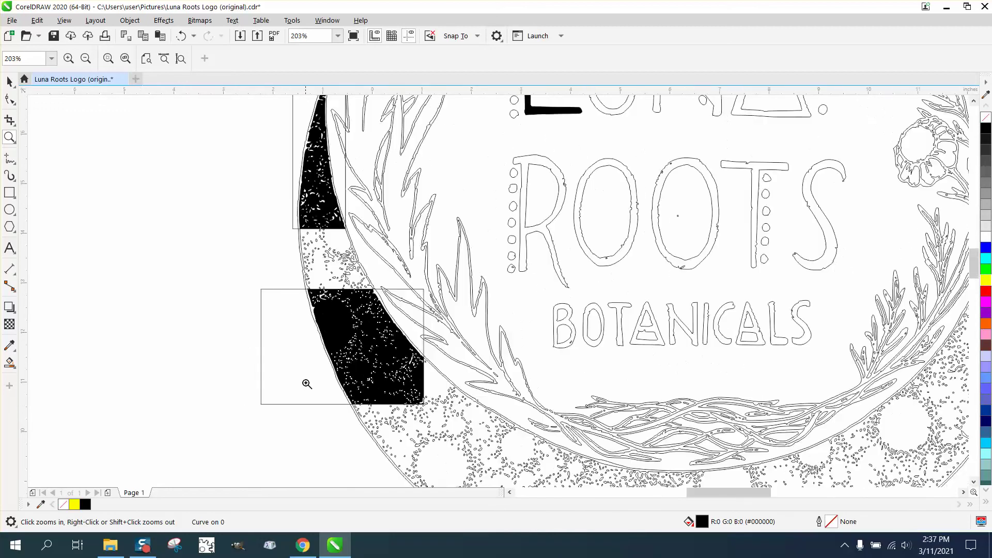
right_click(298, 384)
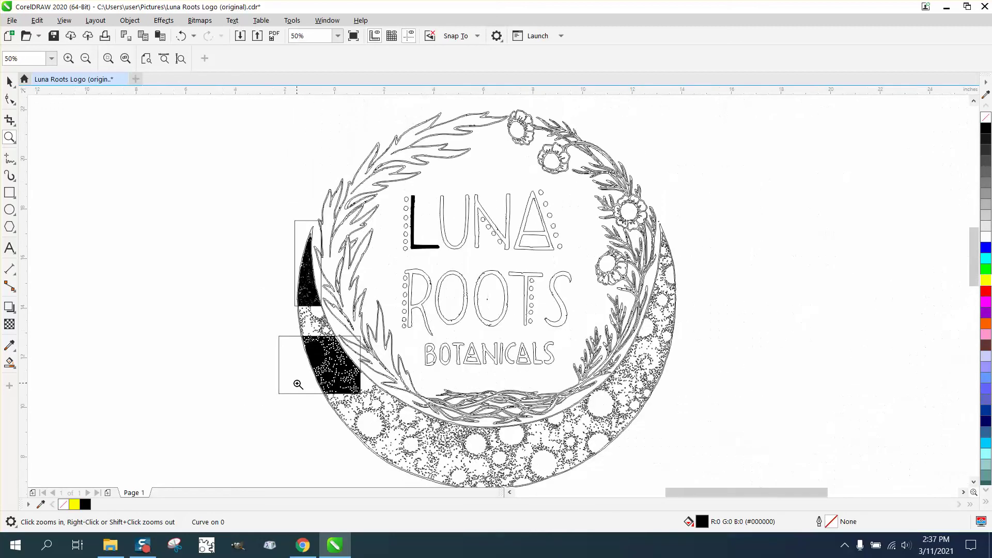
left_click(9, 81)
scroll(303, 135, "down", 1)
left_click_drag(276, 110, 561, 353)
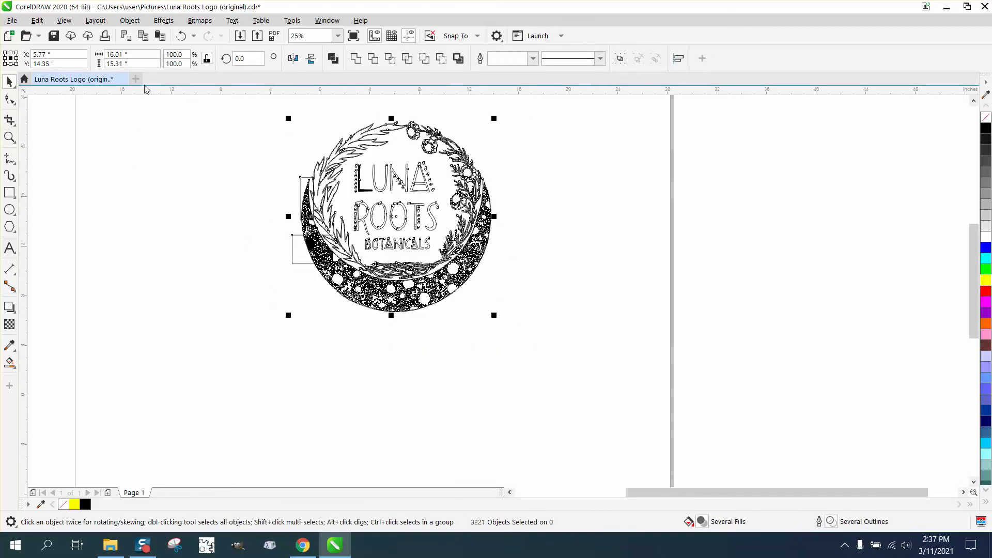
left_click(255, 155)
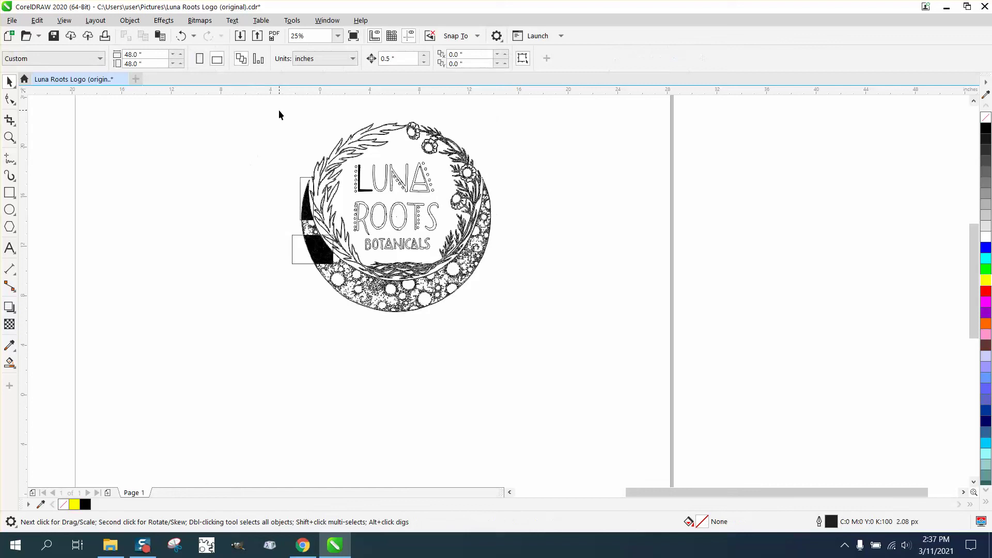
left_click_drag(543, 309, 541, 320)
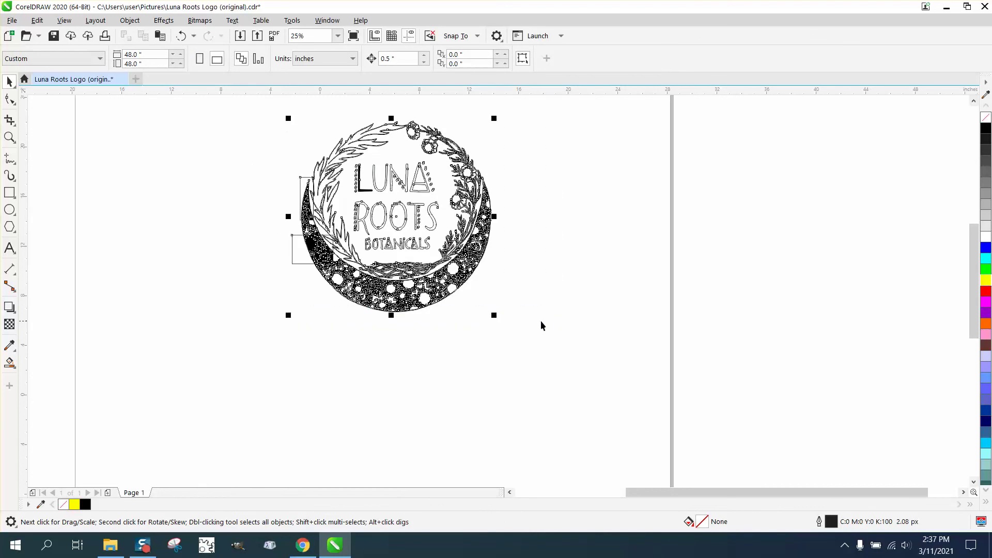
left_click(240, 244)
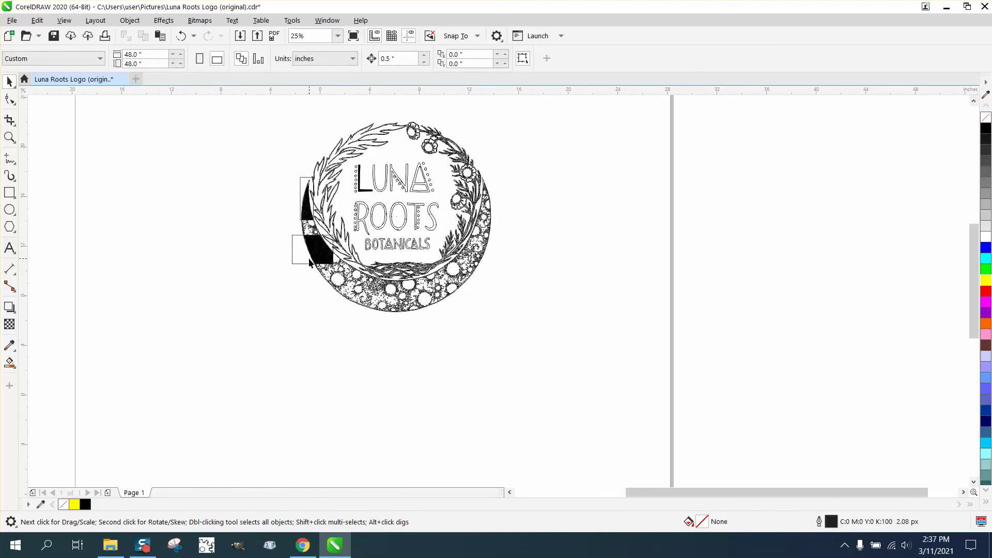
left_click(12, 141)
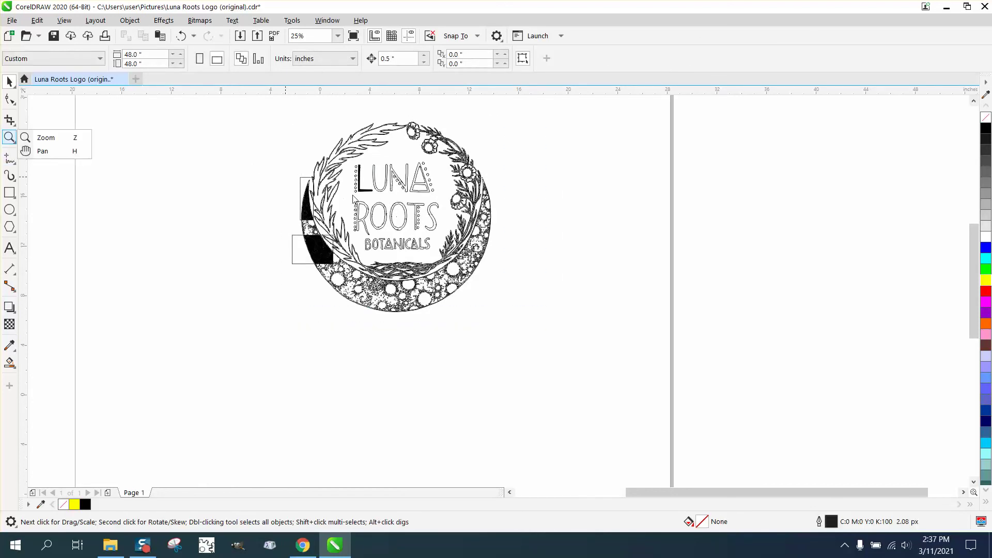
left_click(45, 138)
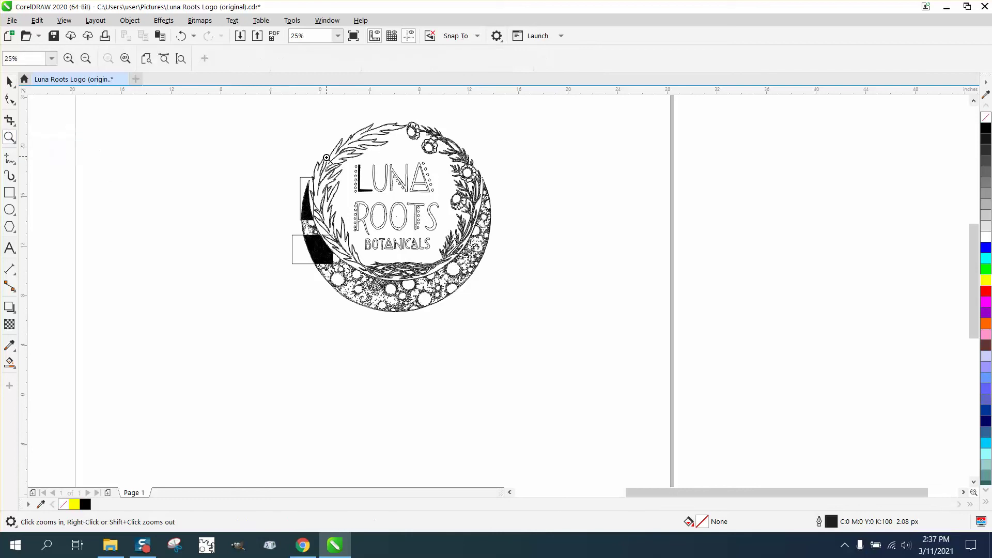
Step: Zoom onto BOTANICALS and Smart Fill its B and first A solid black
left_click_drag(328, 193, 462, 284)
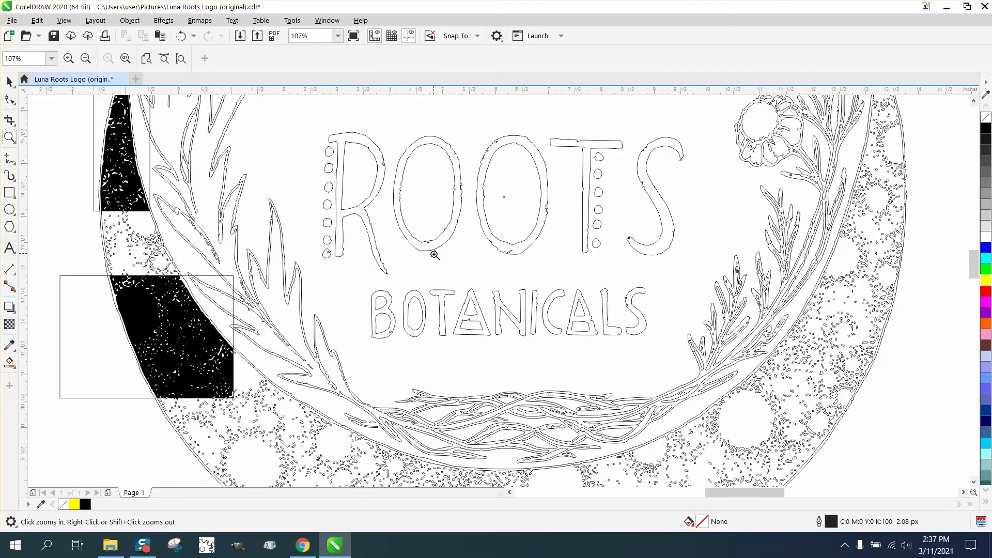
left_click(10, 361)
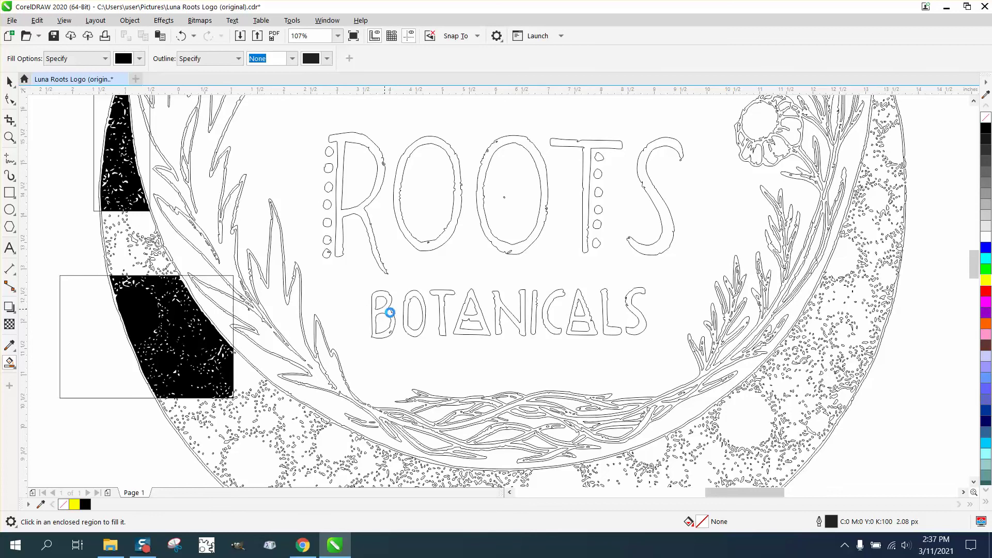
left_click(459, 312)
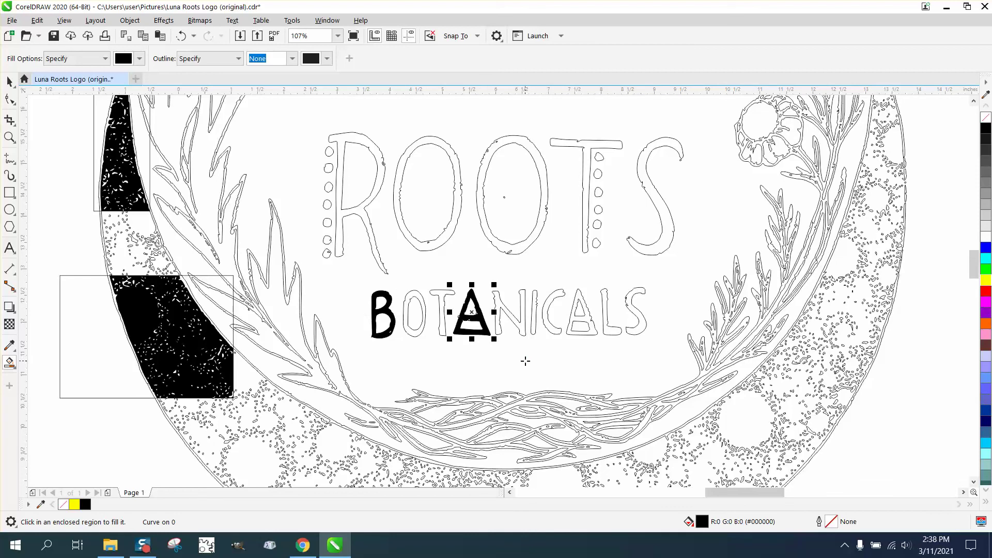
scroll(325, 335, "down", 3)
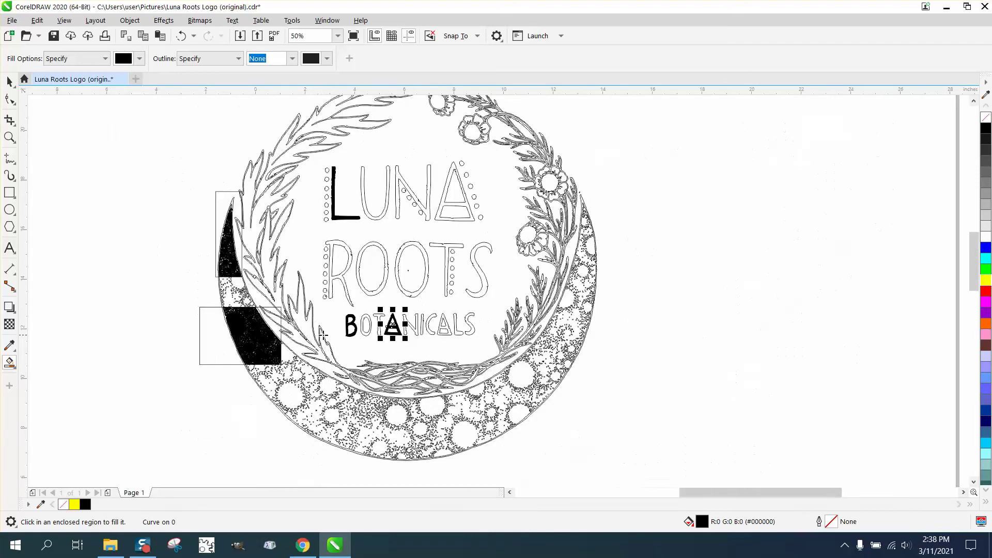